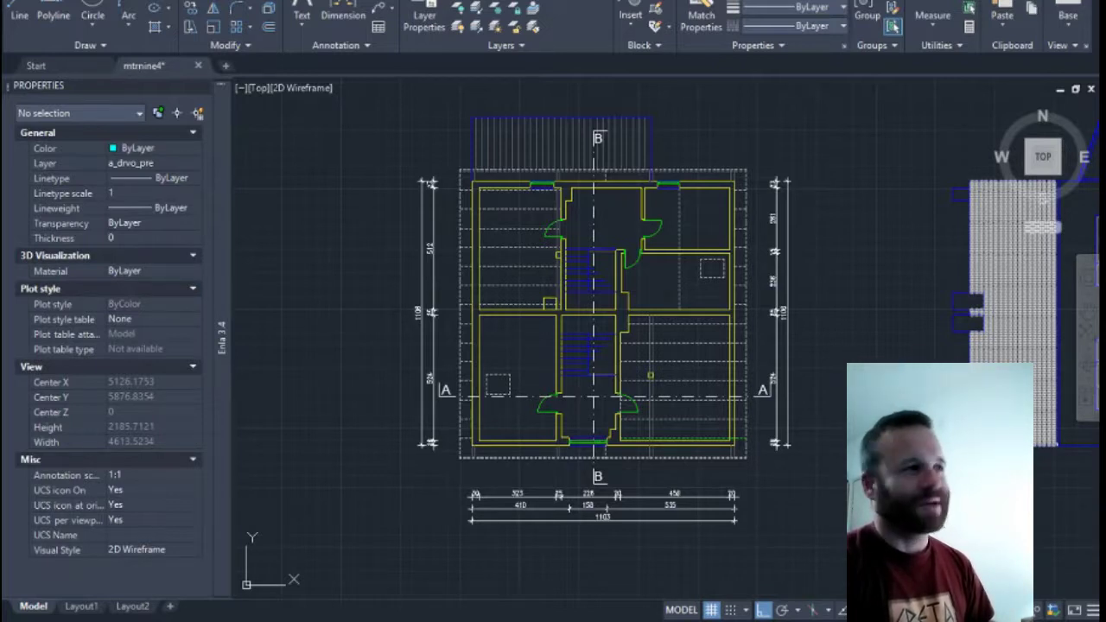
- Trace the inner wall outline of the middle-right room with a polyline, from the door jamb around the wall notch back to the corner
{"action": "scroll", "coordinate": [687, 287], "scroll_direction": "up", "scroll_amount": 6}
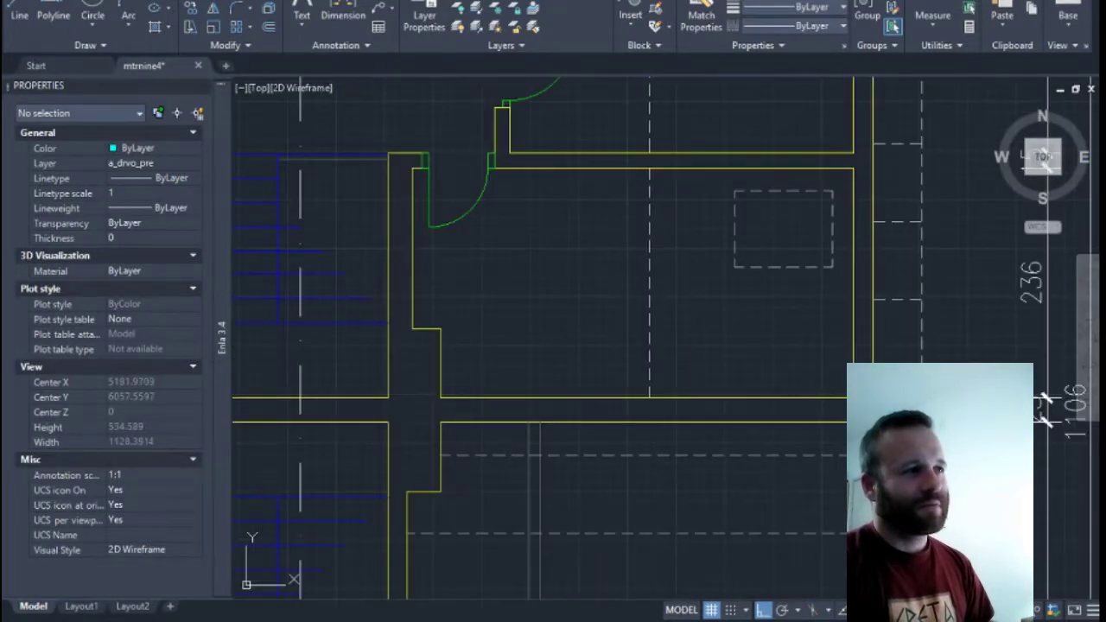
{"action": "scroll", "coordinate": [690, 300], "scroll_direction": "up", "scroll_amount": 2}
{"action": "scroll", "coordinate": [691, 300], "scroll_direction": "down", "scroll_amount": 3}
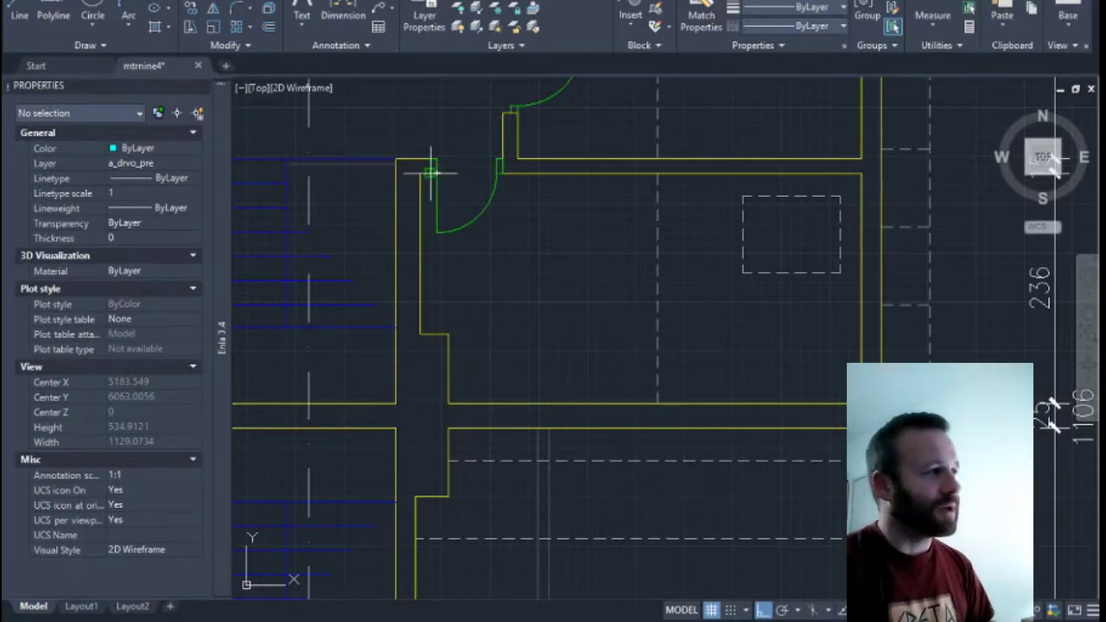
{"action": "scroll", "coordinate": [430, 173], "scroll_direction": "up", "scroll_amount": 4}
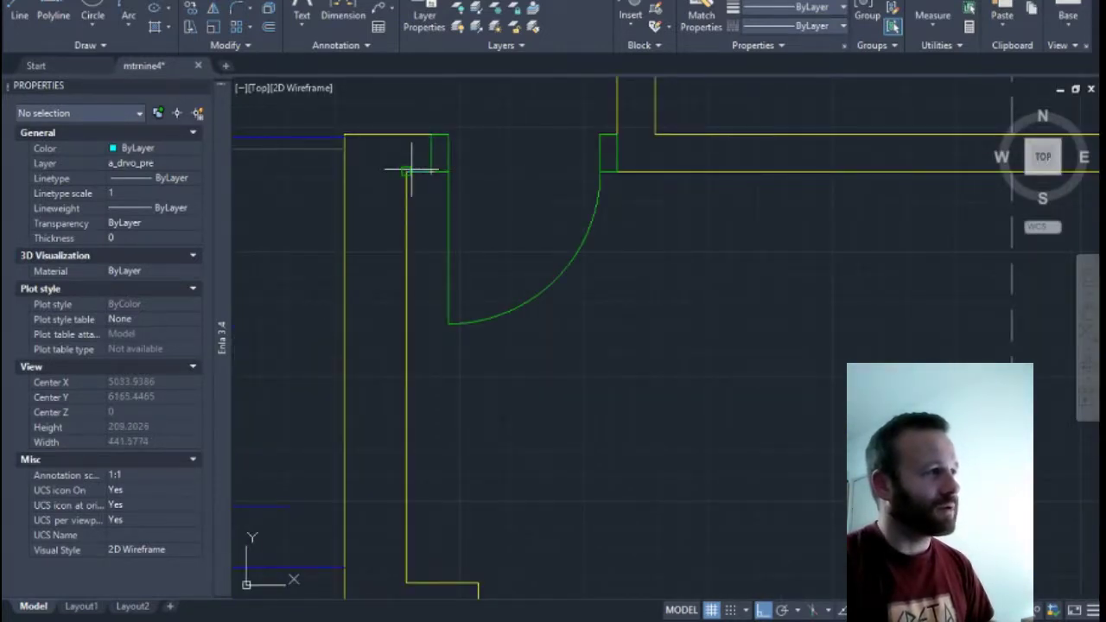
{"action": "left_click", "coordinate": [411, 170]}
{"action": "scroll", "coordinate": [411, 170], "scroll_direction": "down", "scroll_amount": 3}
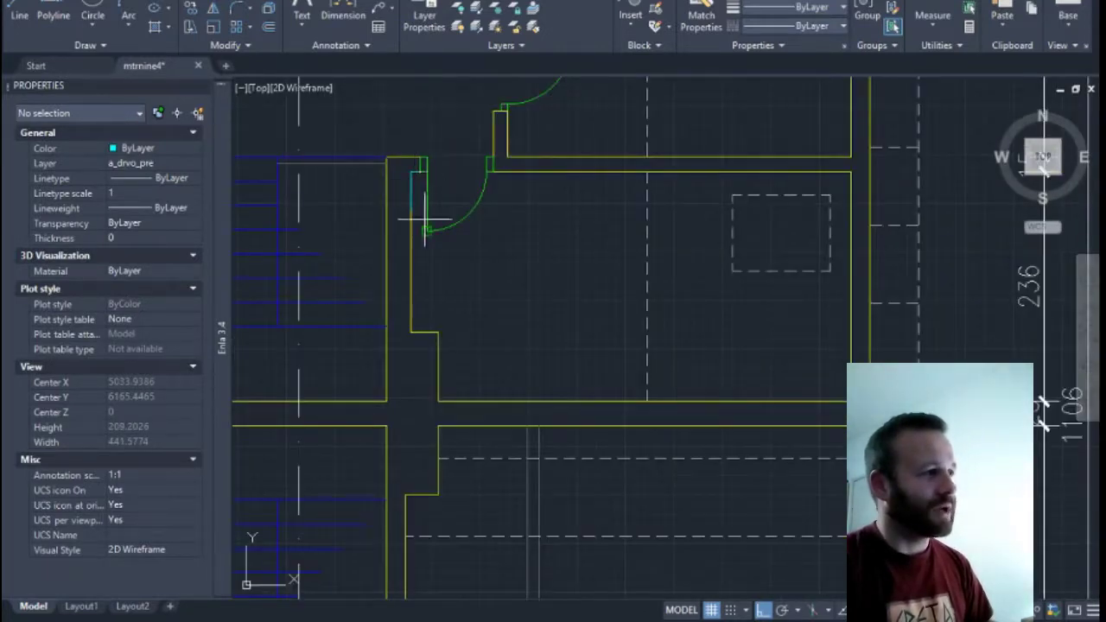
{"action": "left_click", "coordinate": [436, 335]}
{"action": "left_click", "coordinate": [437, 396]}
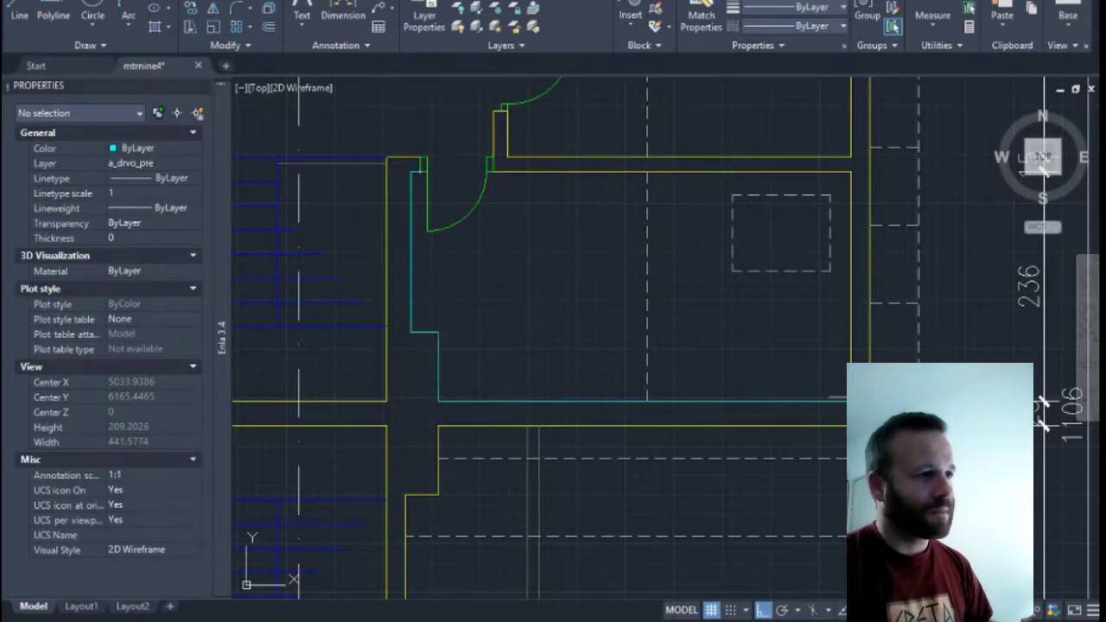
{"action": "left_click", "coordinate": [853, 398]}
{"action": "left_click", "coordinate": [849, 175]}
{"action": "scroll", "coordinate": [395, 180], "scroll_direction": "up", "scroll_amount": 2}
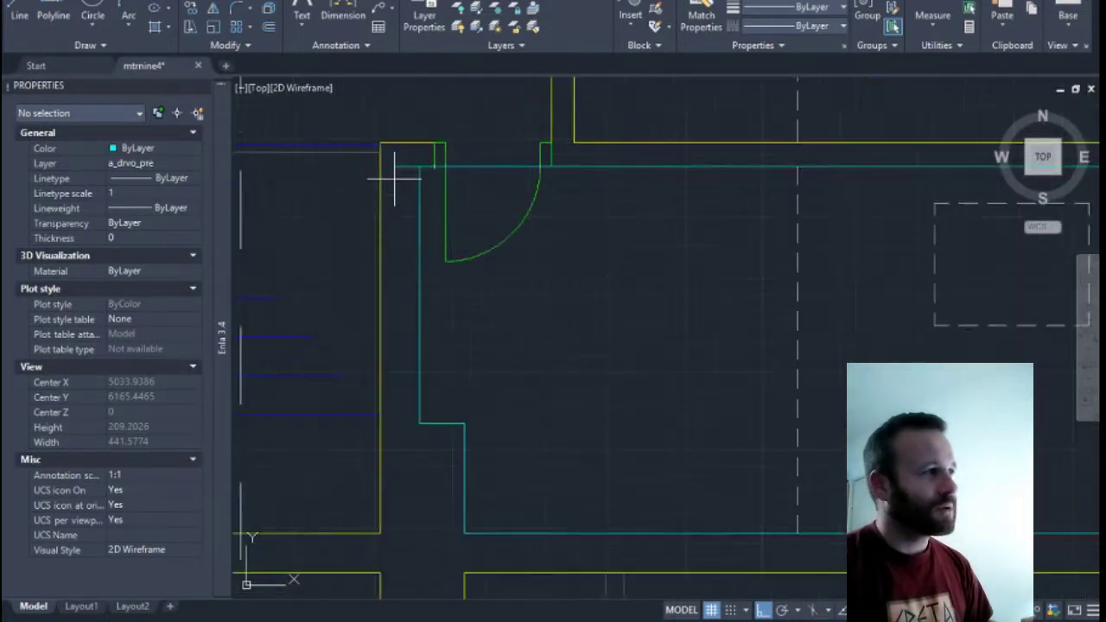
{"action": "scroll", "coordinate": [397, 178], "scroll_direction": "up", "scroll_amount": 2}
{"action": "left_click", "coordinate": [434, 160]}
{"action": "scroll", "coordinate": [423, 165], "scroll_direction": "down", "scroll_amount": 4}
{"action": "key", "text": "Return"}
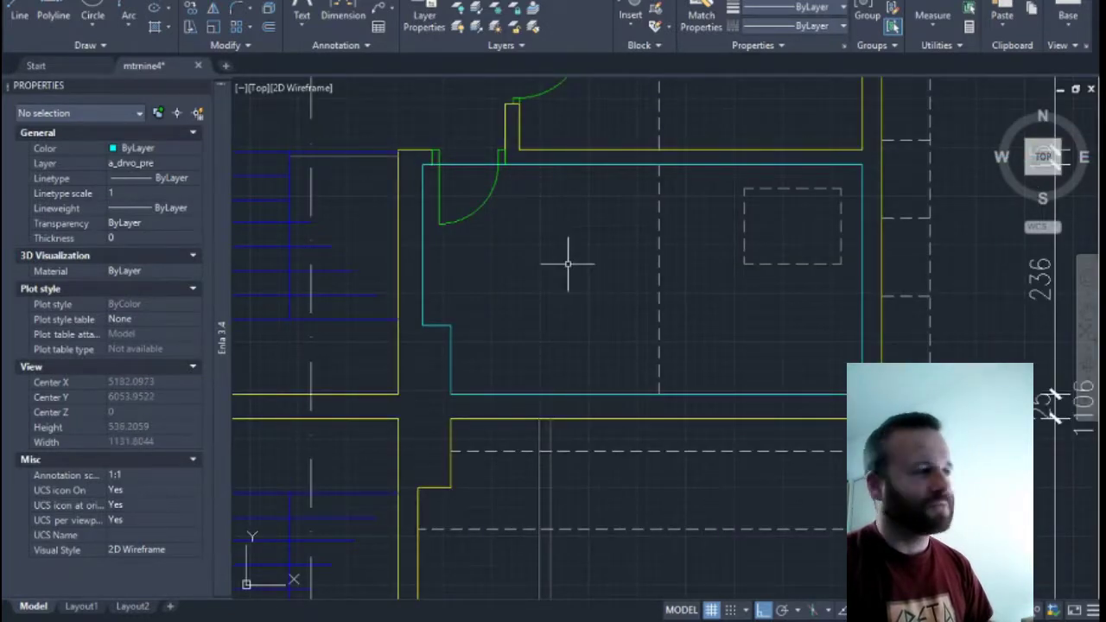
- Select the new room outline polyline and expand the Enla 3.4 palette to check its measurements
{"action": "middle_click_drag", "start_coordinate": [577, 248], "coordinate": [578, 270]}
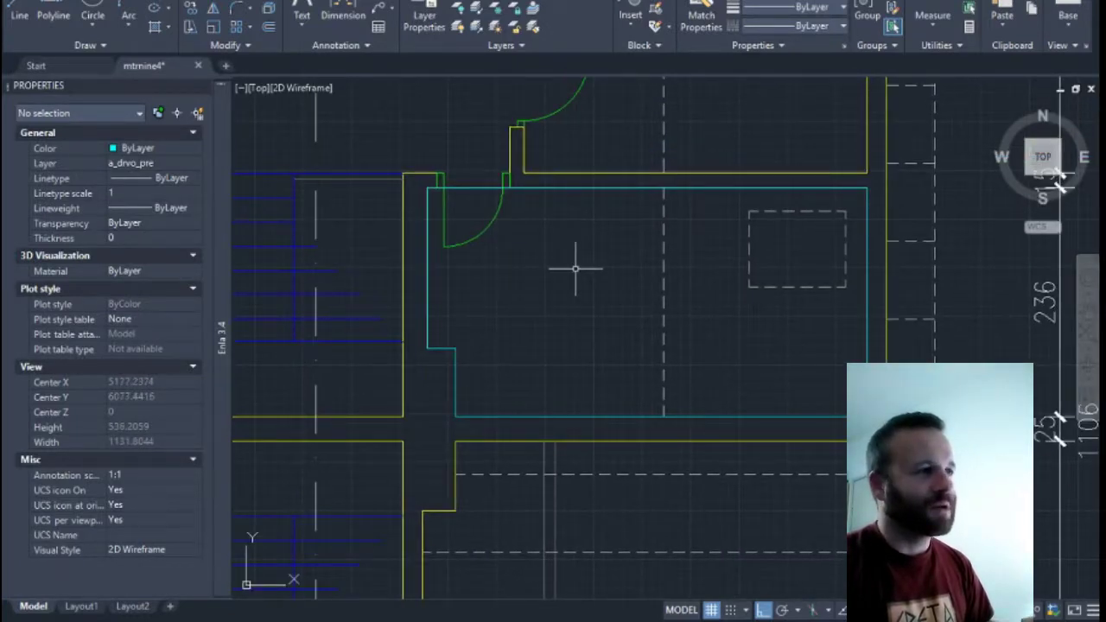
{"action": "left_click", "coordinate": [611, 186]}
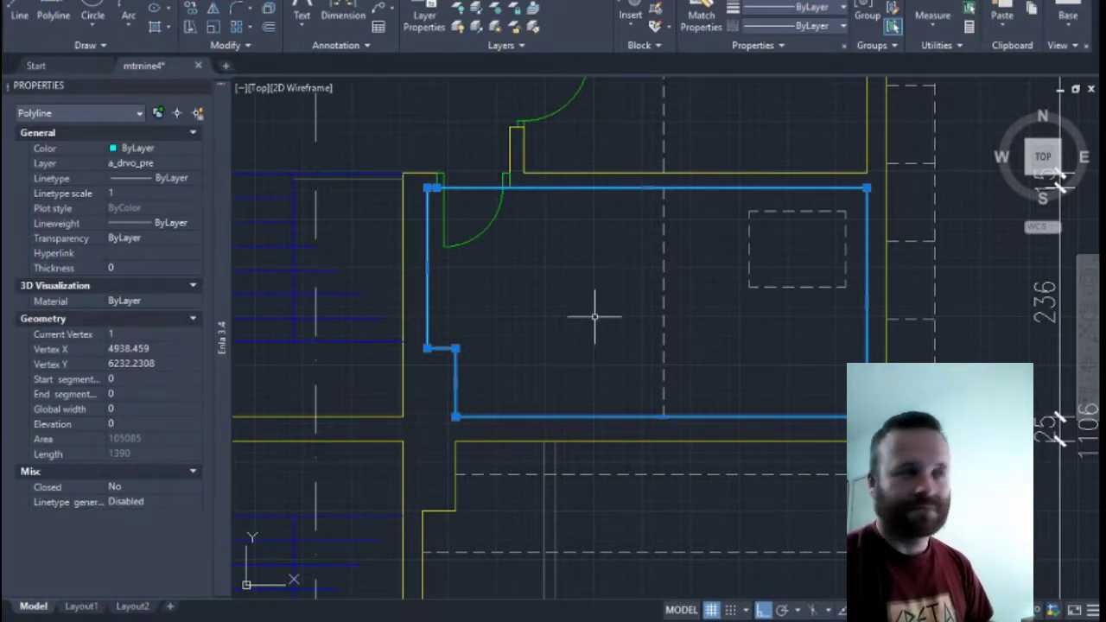
{"action": "middle_click_drag", "start_coordinate": [600, 316], "coordinate": [614, 331]}
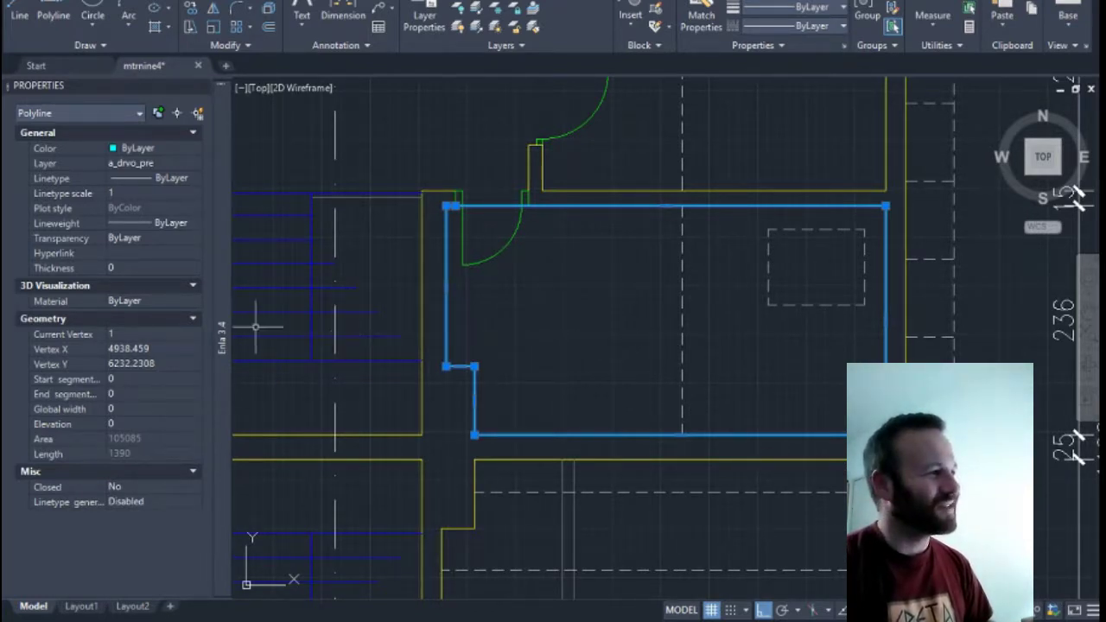
{"action": "left_click", "coordinate": [241, 102]}
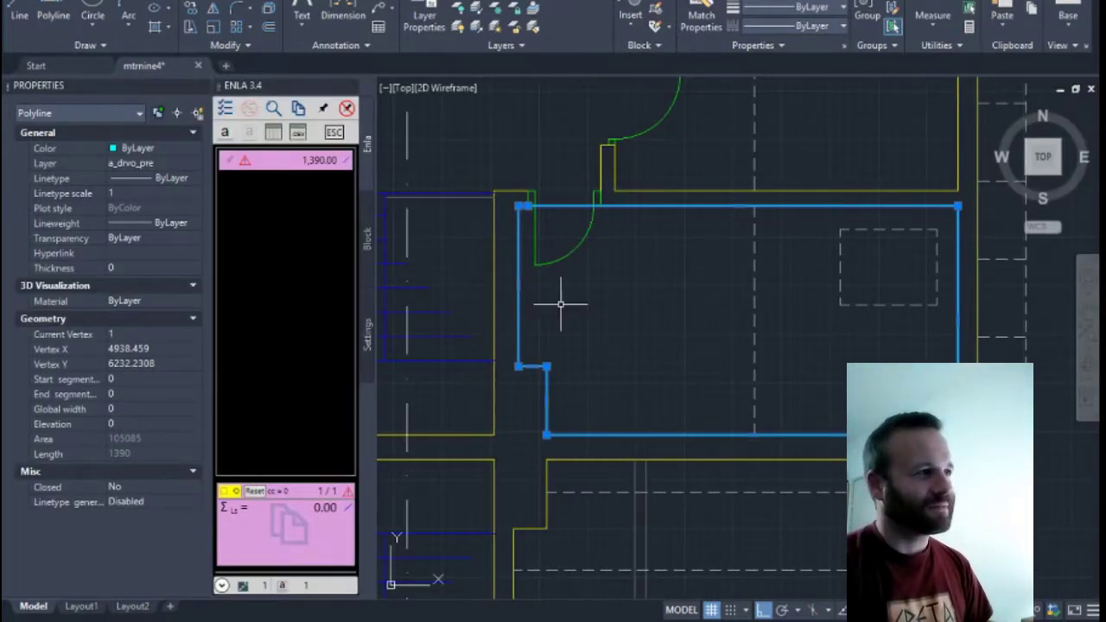
{"action": "middle_click_drag", "start_coordinate": [723, 311], "coordinate": [699, 312]}
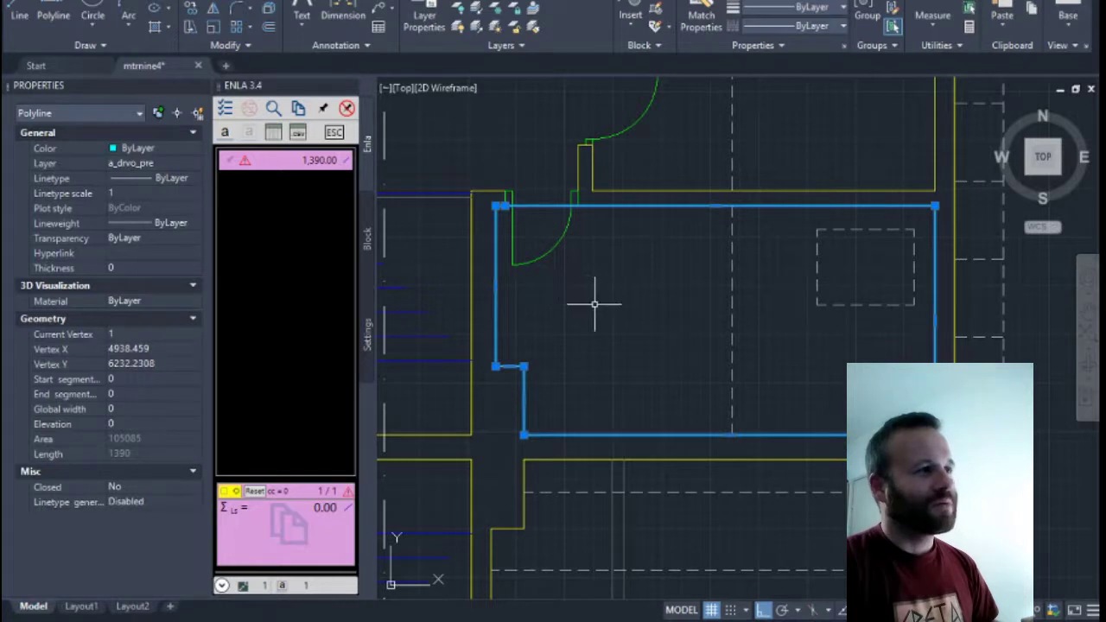
{"action": "middle_click_drag", "start_coordinate": [598, 305], "coordinate": [621, 298]}
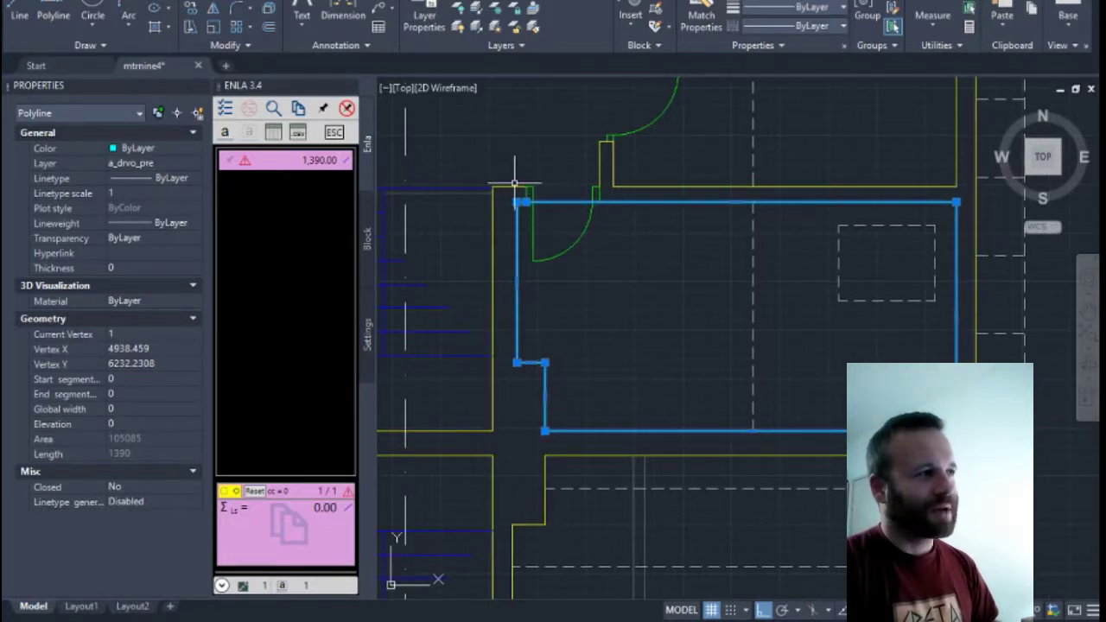
- Examine the room outline's start and end vertices at the corner beside the door for an overlapping segment
{"action": "scroll", "coordinate": [522, 202], "scroll_direction": "up", "scroll_amount": 4}
{"action": "scroll", "coordinate": [524, 207], "scroll_direction": "up", "scroll_amount": 4}
{"action": "scroll", "coordinate": [561, 255], "scroll_direction": "down", "scroll_amount": 2}
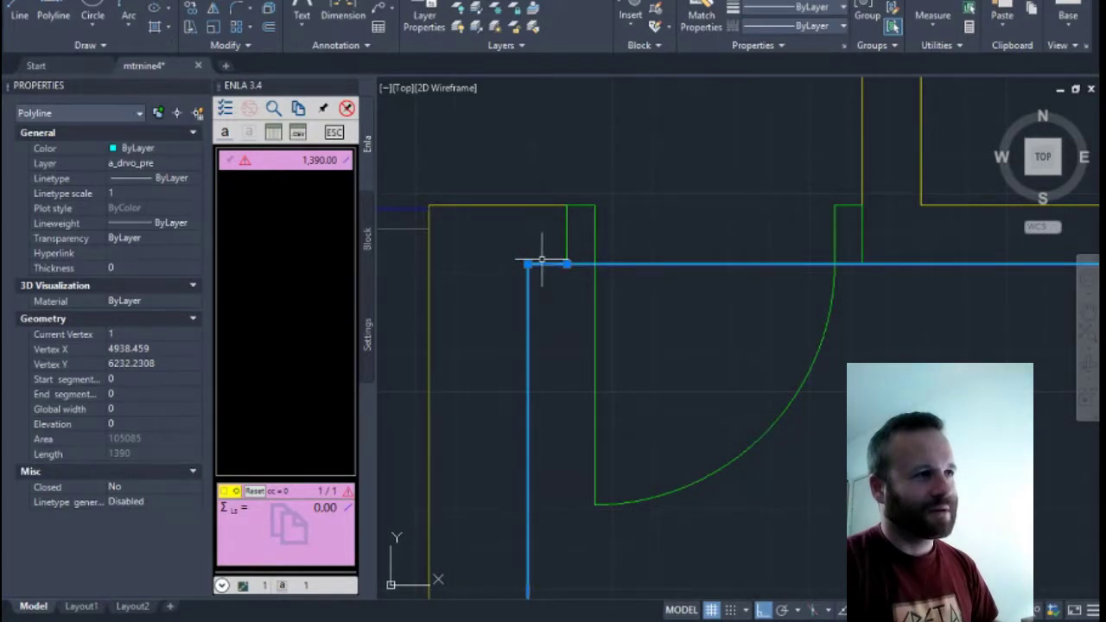
{"action": "scroll", "coordinate": [519, 226], "scroll_direction": "down", "scroll_amount": 2}
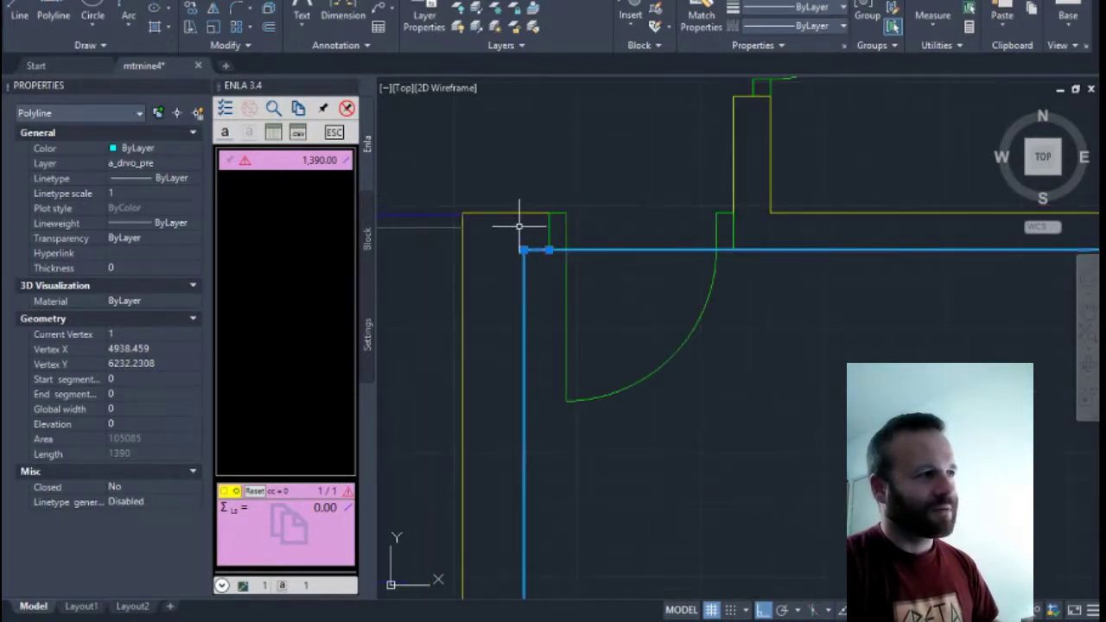
{"action": "scroll", "coordinate": [519, 226], "scroll_direction": "down", "scroll_amount": 1}
{"action": "middle_click_drag", "start_coordinate": [704, 320], "coordinate": [602, 202]}
{"action": "scroll", "coordinate": [601, 212], "scroll_direction": "down", "scroll_amount": 2}
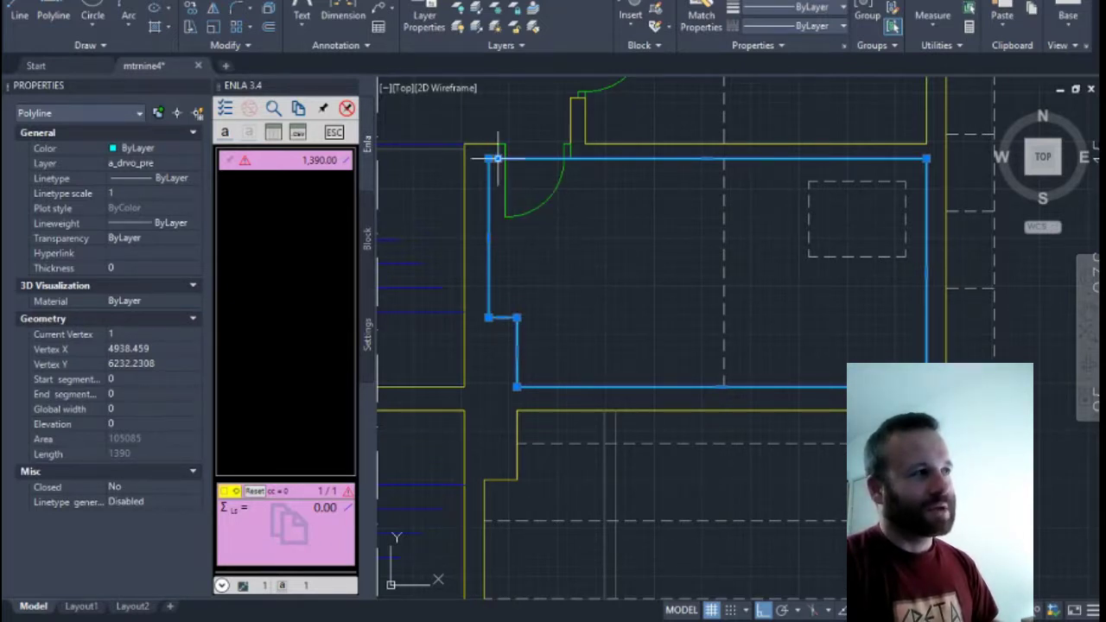
{"action": "scroll", "coordinate": [495, 157], "scroll_direction": "up", "scroll_amount": 5}
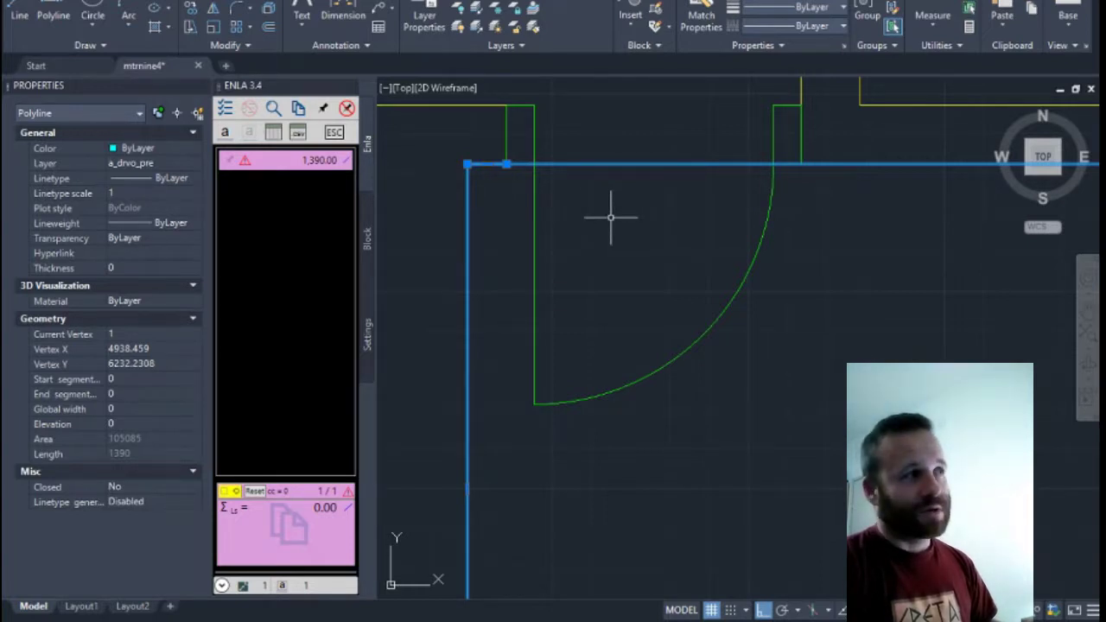
{"action": "scroll", "coordinate": [459, 126], "scroll_direction": "up", "scroll_amount": 2}
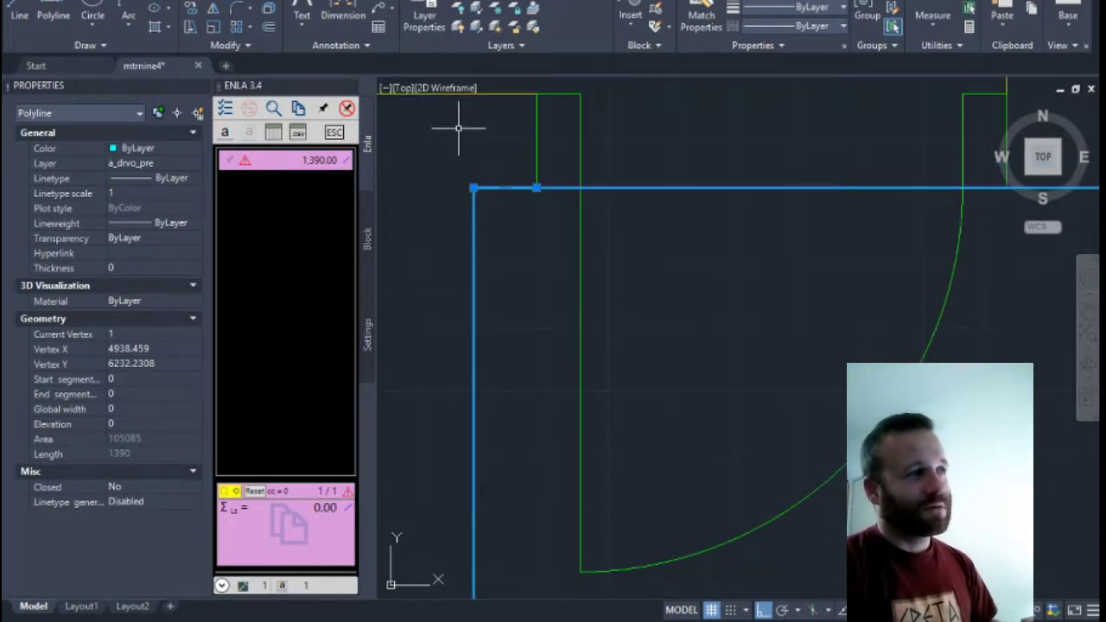
{"action": "scroll", "coordinate": [462, 137], "scroll_direction": "down", "scroll_amount": 7}
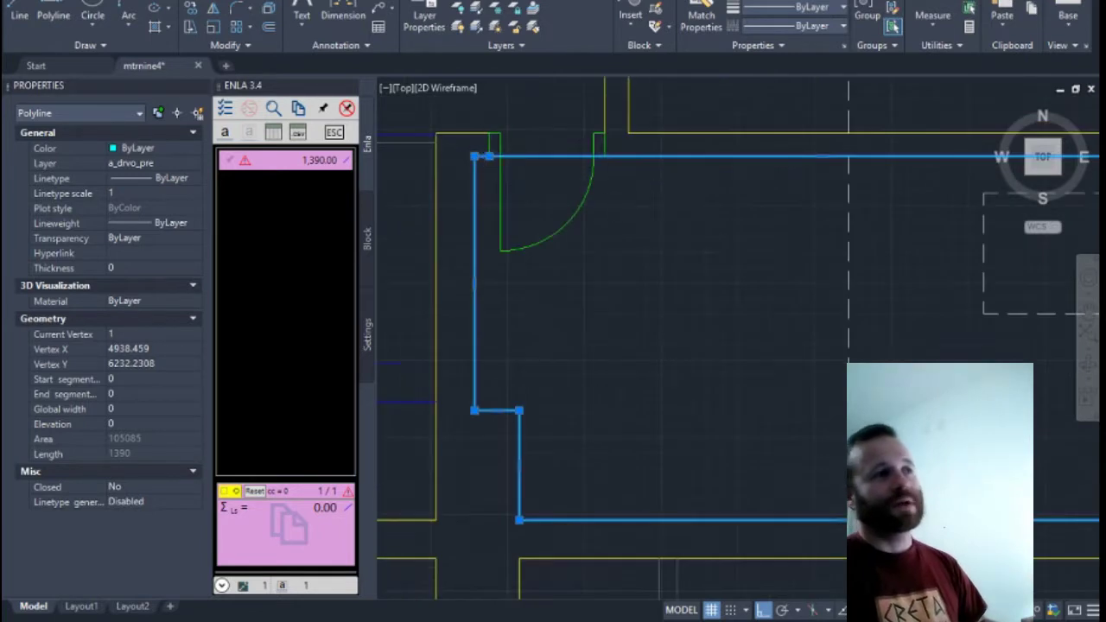
{"action": "scroll", "coordinate": [704, 216], "scroll_direction": "down", "scroll_amount": 4}
{"action": "scroll", "coordinate": [704, 216], "scroll_direction": "up", "scroll_amount": 3}
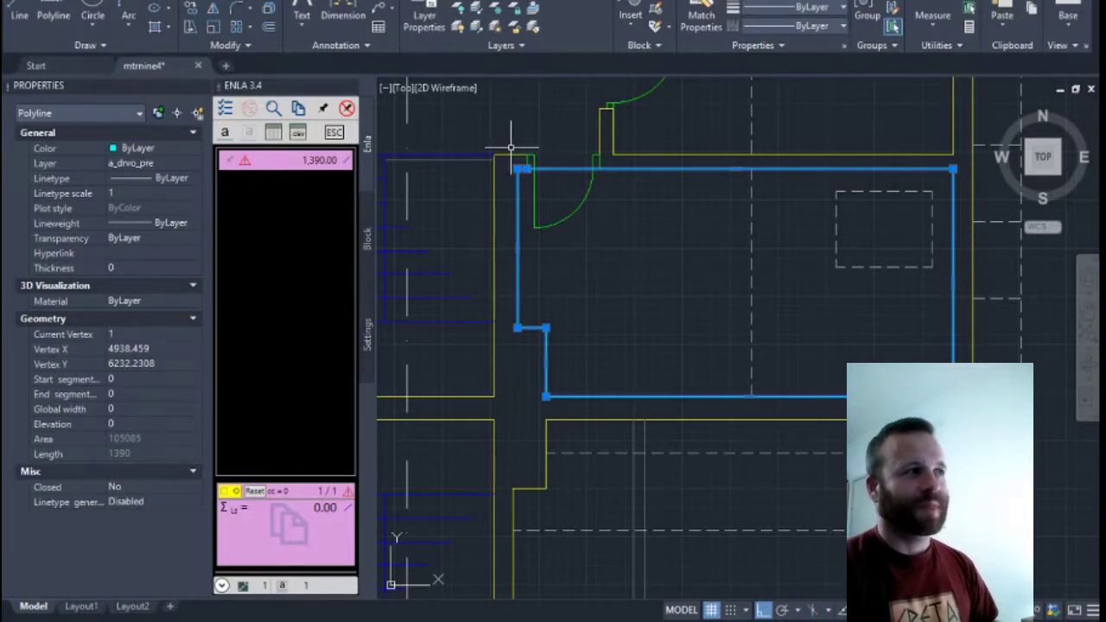
- Move the polyline's start vertex from the door jamb onto the adjacent room corner to remove the overlap
{"action": "scroll", "coordinate": [519, 168], "scroll_direction": "up", "scroll_amount": 3}
{"action": "scroll", "coordinate": [521, 165], "scroll_direction": "up", "scroll_amount": 4}
{"action": "left_click", "coordinate": [556, 190]}
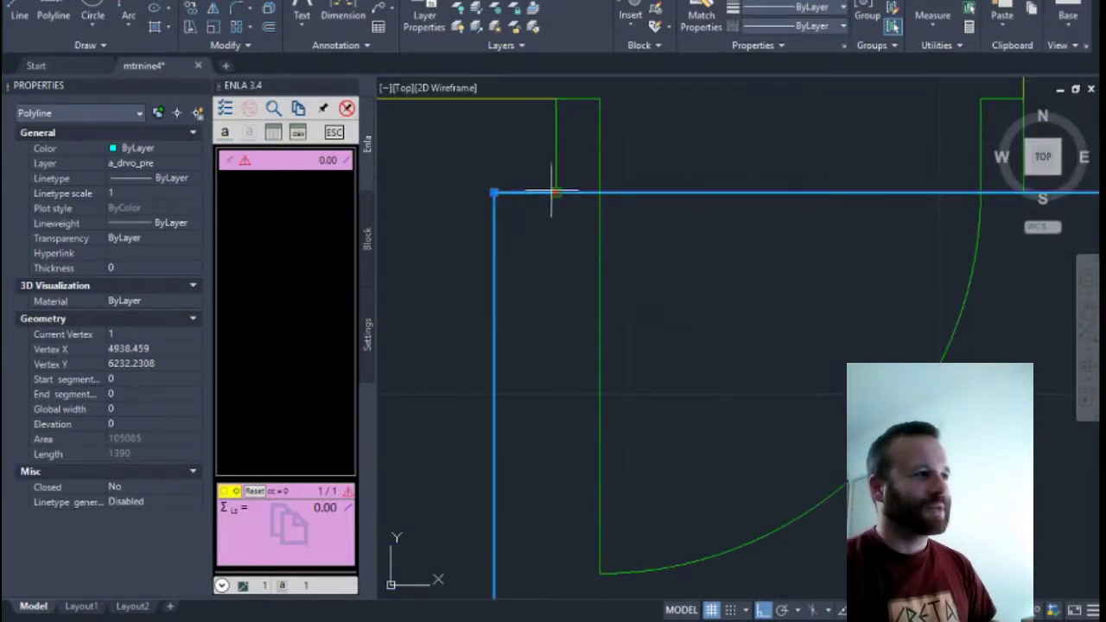
{"action": "left_click", "coordinate": [493, 191]}
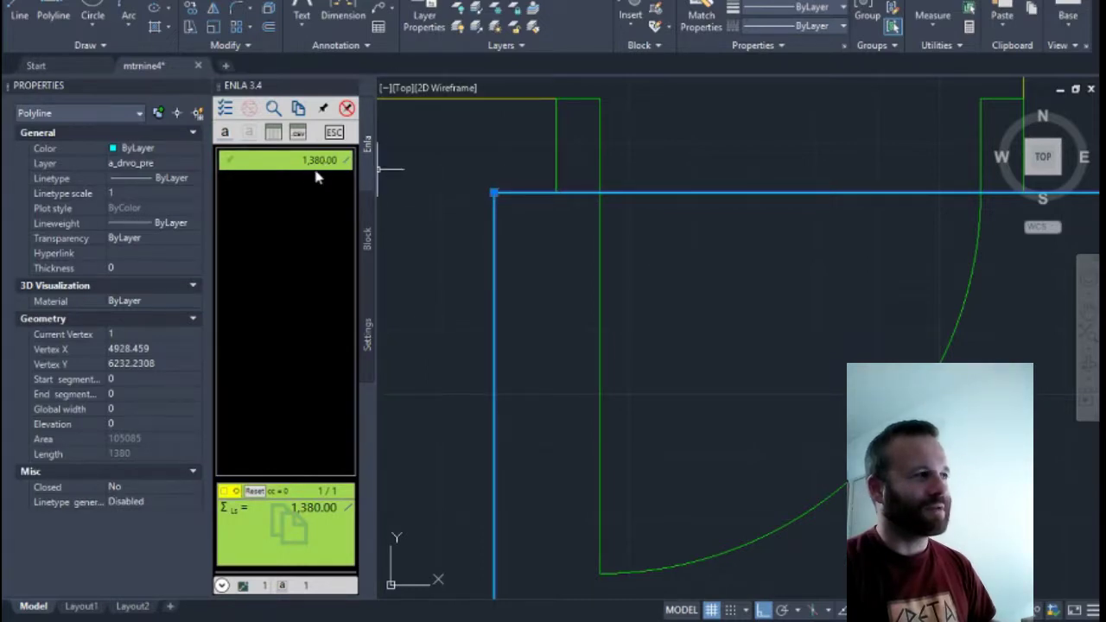
- Include the area alongside the length in the Enla results for the selected room outline
{"action": "scroll", "coordinate": [491, 145], "scroll_direction": "down", "scroll_amount": 5}
{"action": "scroll", "coordinate": [572, 187], "scroll_direction": "up", "scroll_amount": 2}
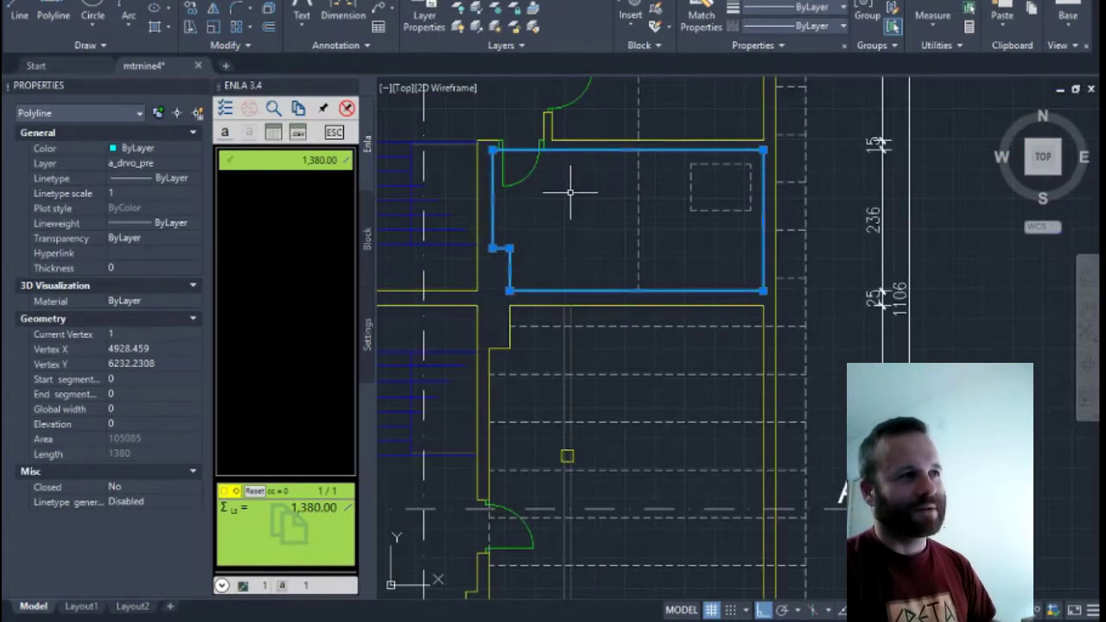
{"action": "middle_click_drag", "start_coordinate": [572, 193], "coordinate": [600, 224]}
{"action": "scroll", "coordinate": [592, 217], "scroll_direction": "up", "scroll_amount": 2}
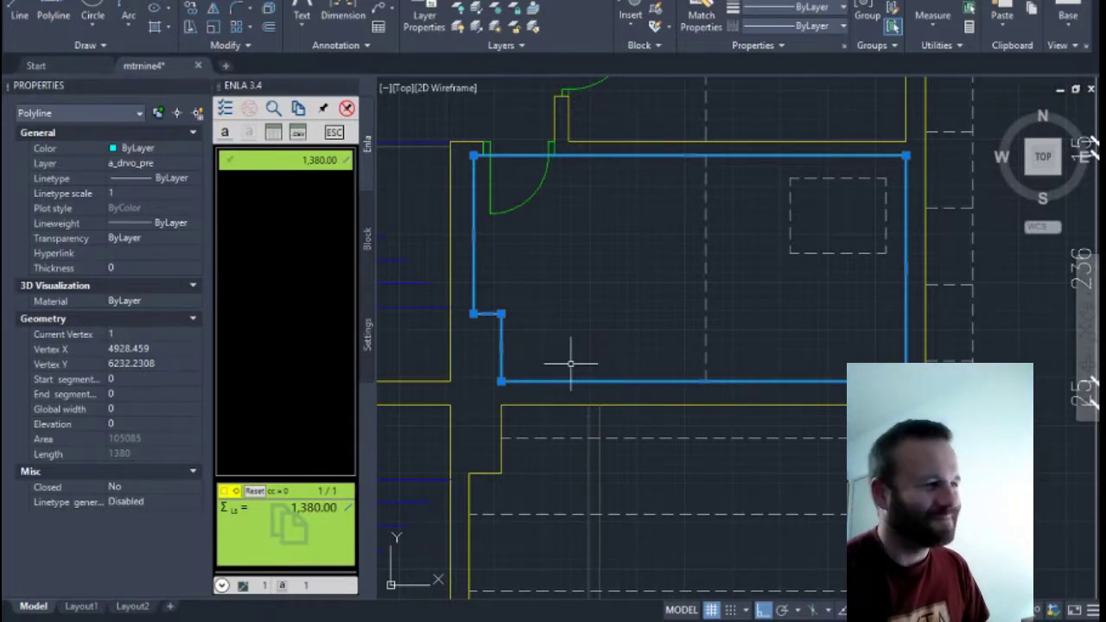
{"action": "left_click", "coordinate": [329, 590]}
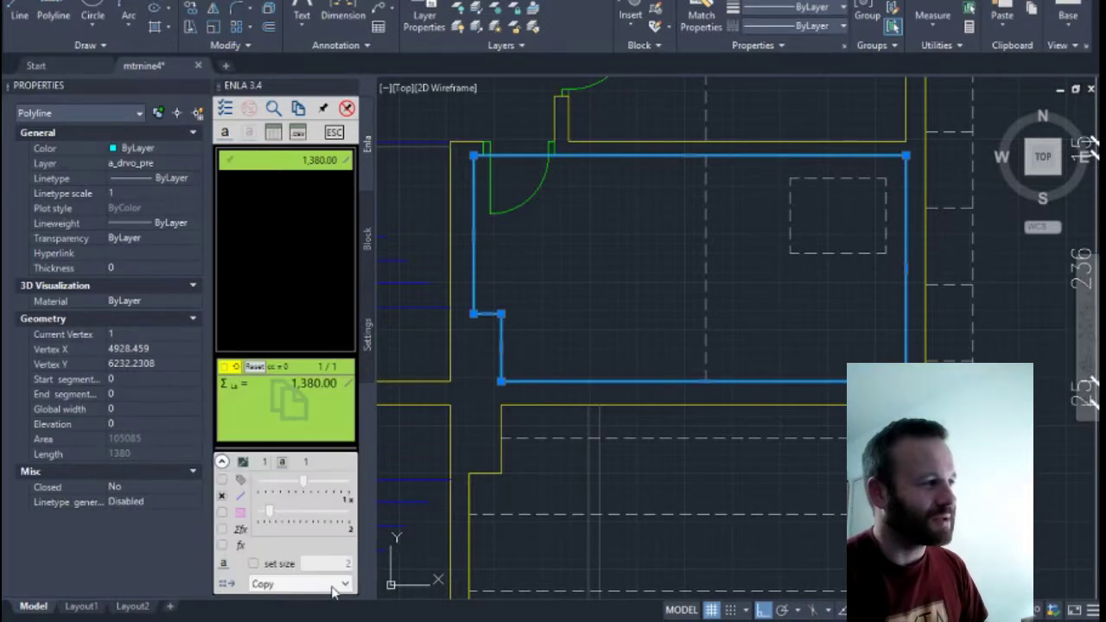
{"action": "left_click", "coordinate": [223, 514]}
{"action": "left_click", "coordinate": [322, 463]}
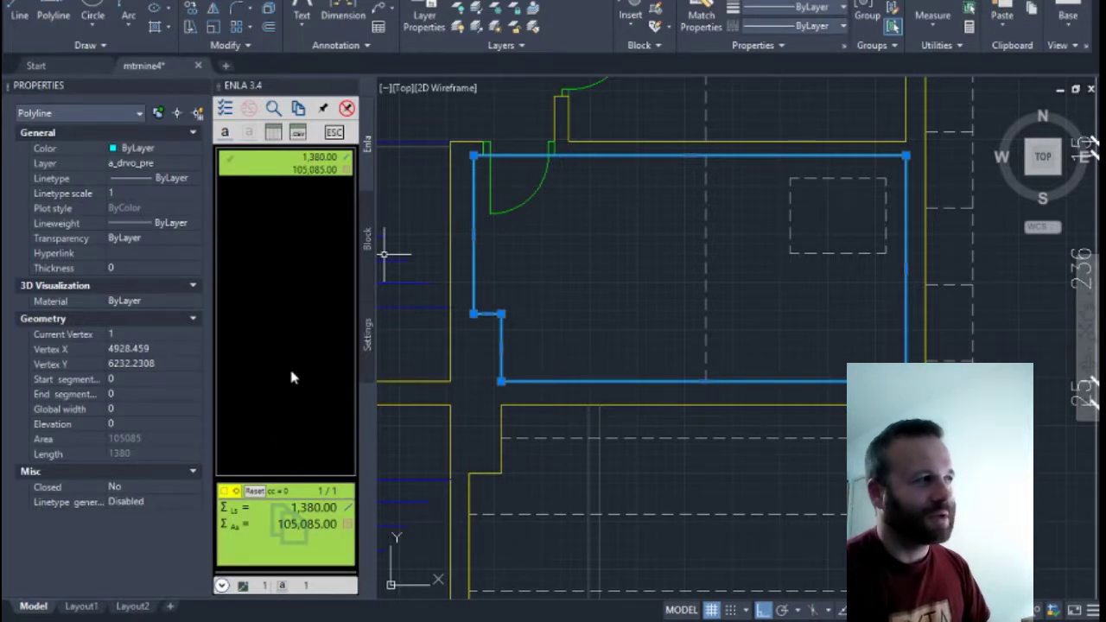
- Set the Enla scale factor to 0.01x, collapse its options and deselect the room outline
{"action": "left_click", "coordinate": [313, 591]}
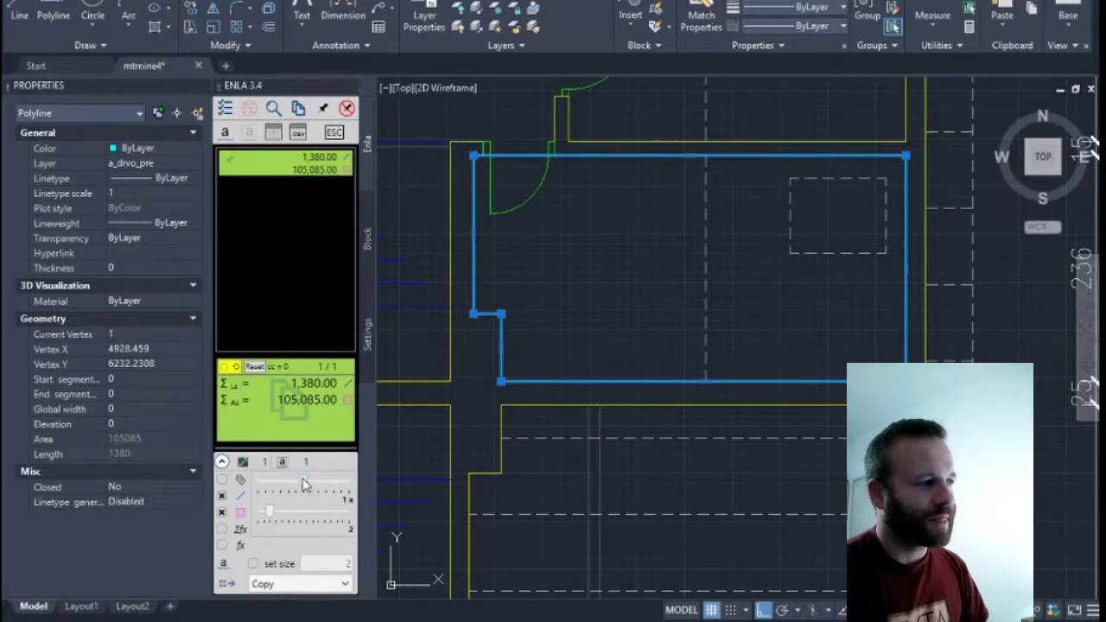
{"action": "left_click_drag", "start_coordinate": [304, 484], "coordinate": [293, 485]}
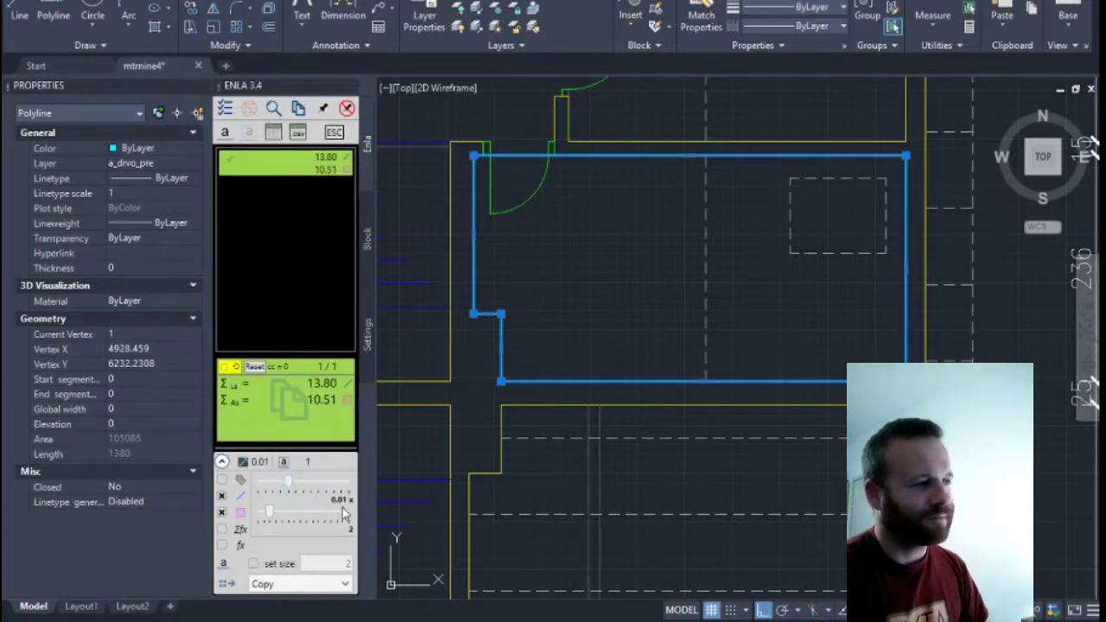
{"action": "left_click", "coordinate": [325, 461]}
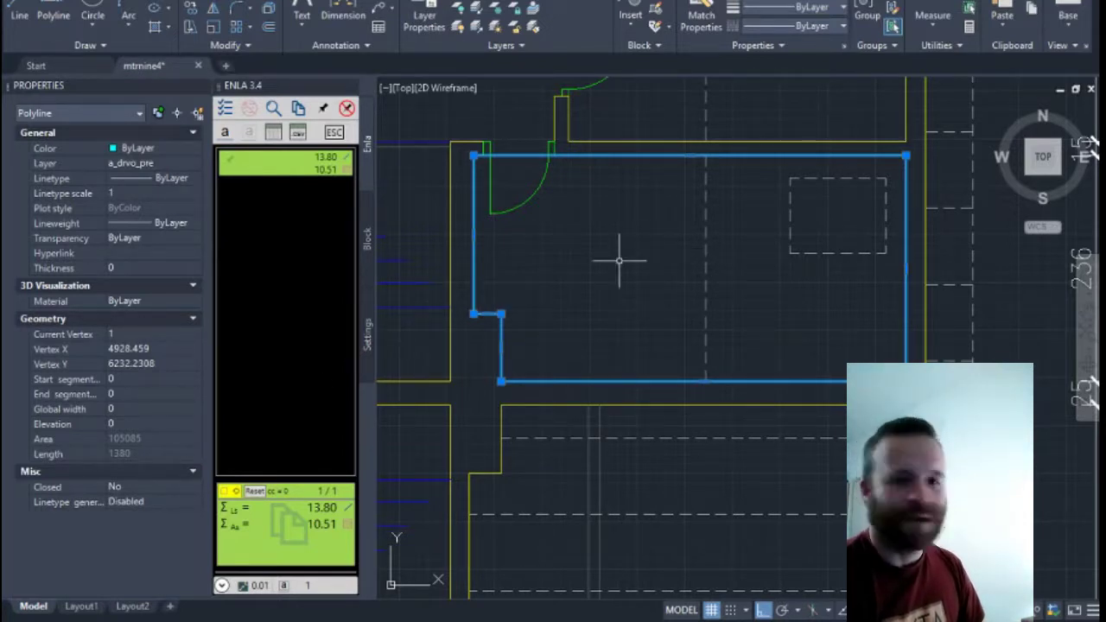
{"action": "middle_click_drag", "start_coordinate": [618, 259], "coordinate": [614, 304]}
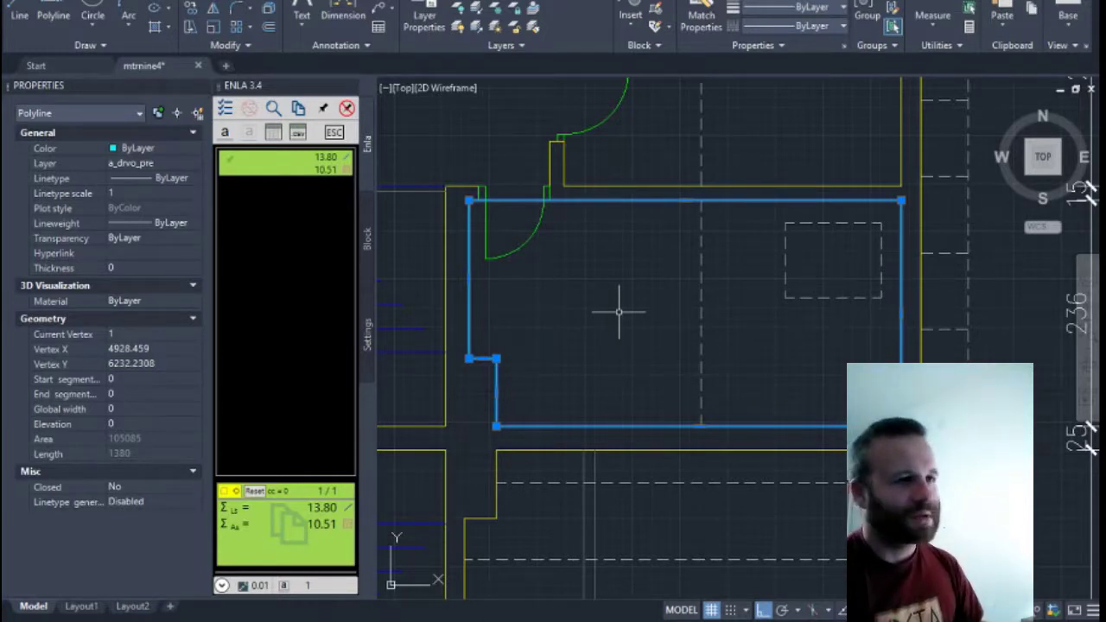
{"action": "key", "text": "Escape"}
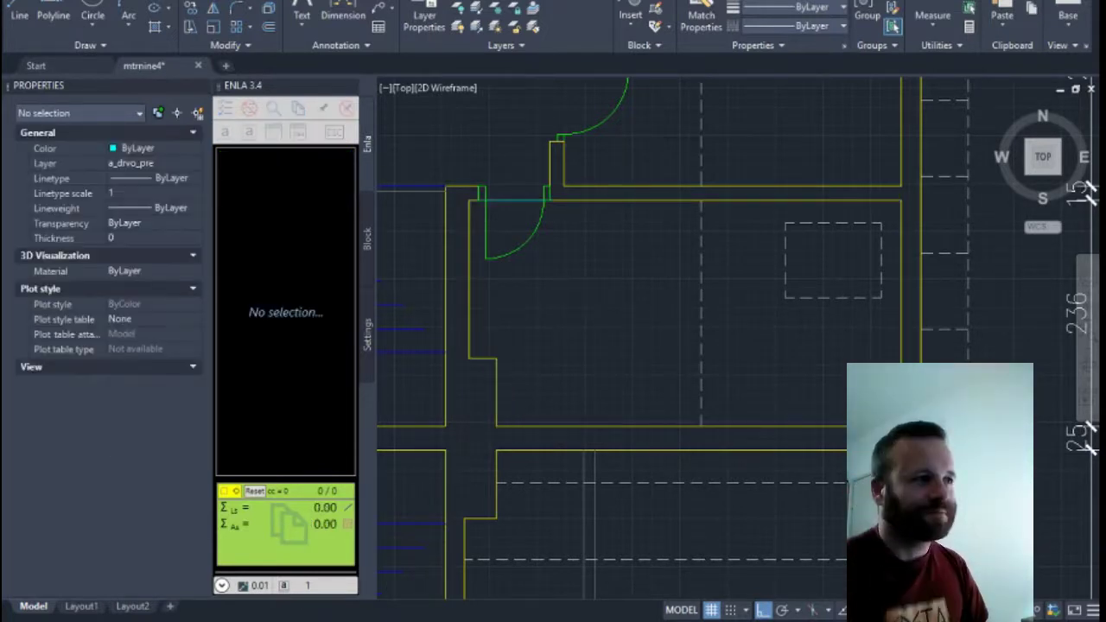
- Hide the layers holding the dashed lines, section lines and markers, and dimensions across the floor plan
{"action": "scroll", "coordinate": [618, 312], "scroll_direction": "down", "scroll_amount": 2}
{"action": "middle_click_drag", "start_coordinate": [622, 326], "coordinate": [627, 222]}
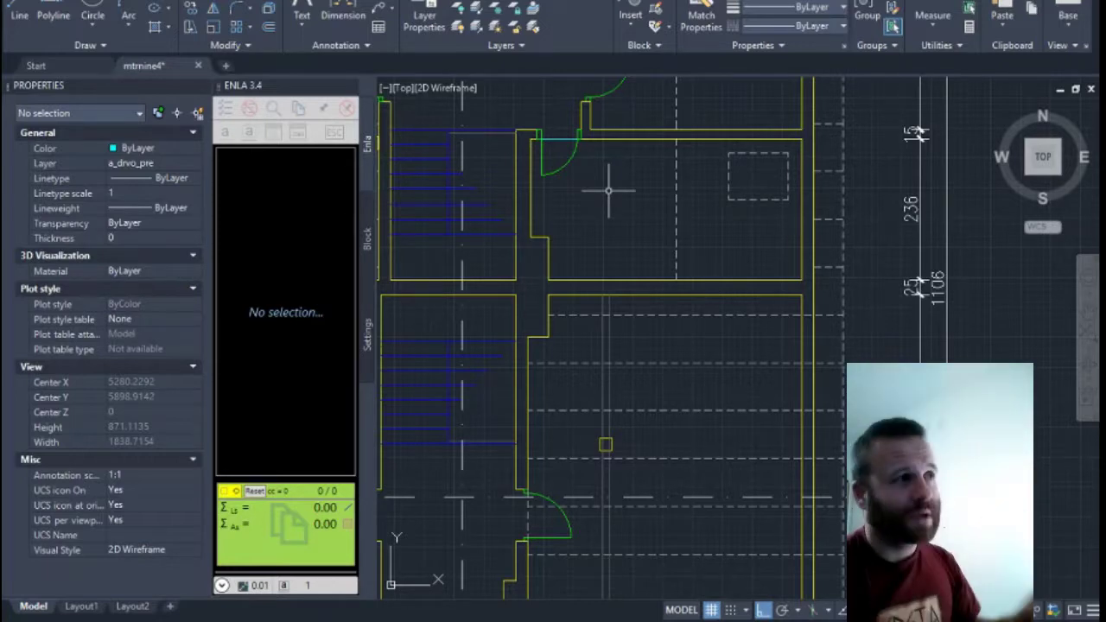
{"action": "middle_click_drag", "start_coordinate": [702, 366], "coordinate": [709, 249]}
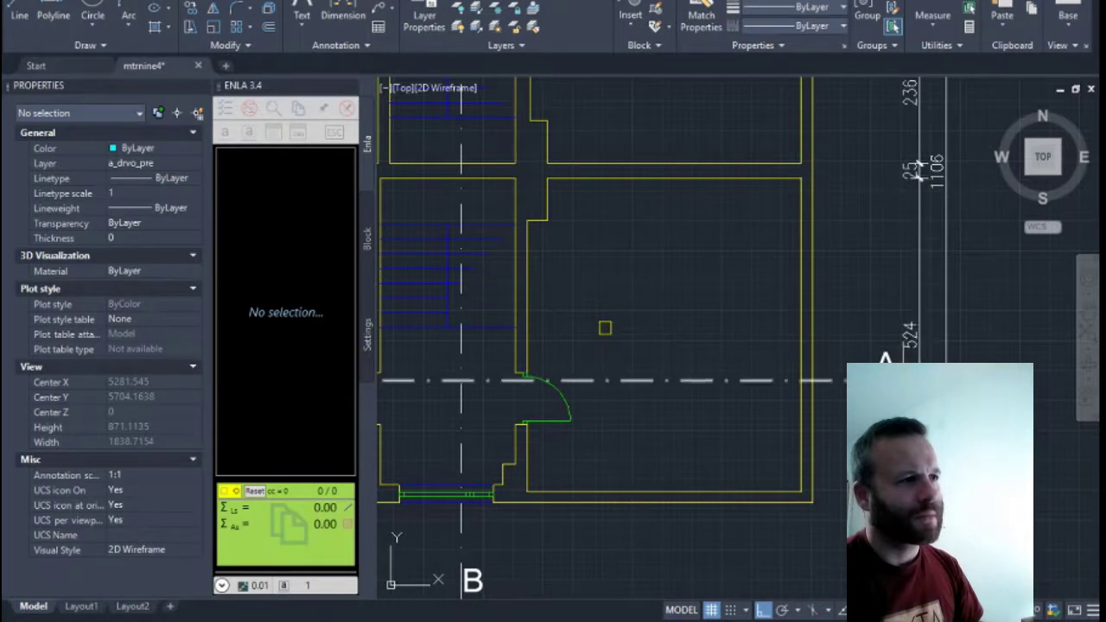
{"action": "left_click", "coordinate": [919, 366]}
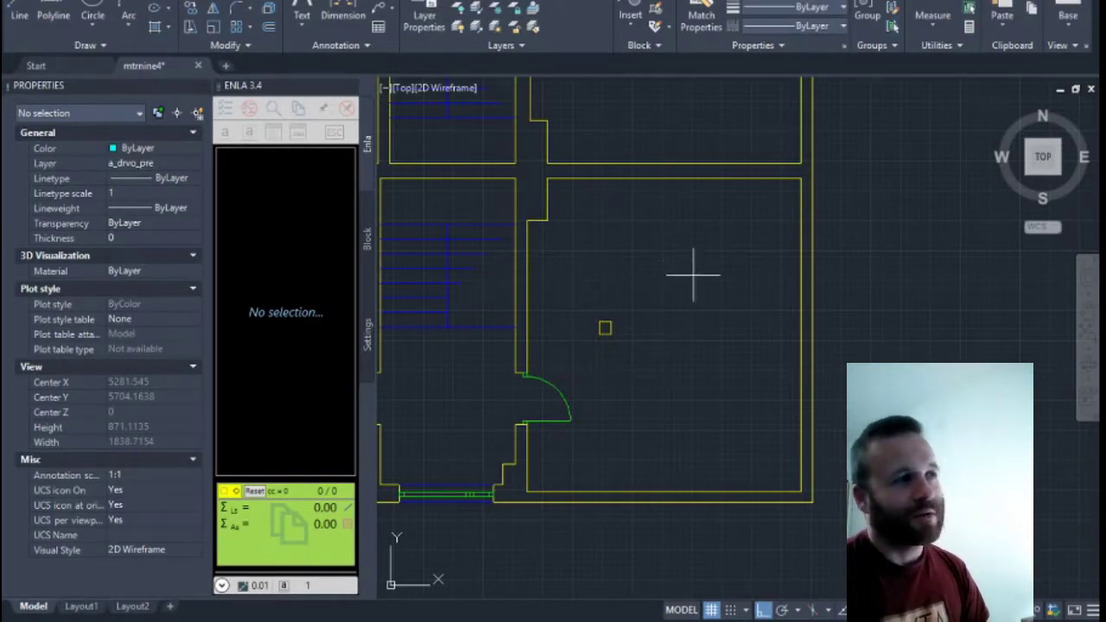
{"action": "middle_click_drag", "start_coordinate": [697, 289], "coordinate": [692, 293]}
{"action": "scroll", "coordinate": [692, 292], "scroll_direction": "down", "scroll_amount": 3}
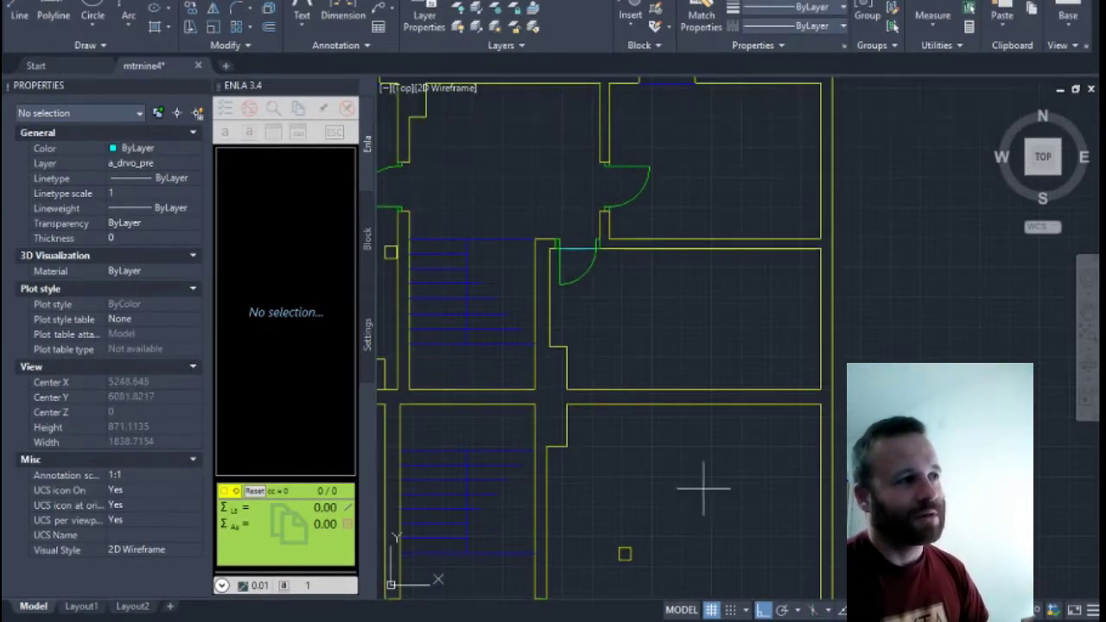
- Check the lower-right room's boundary outline in Enla and delete both the room outline and the small column outline
{"action": "scroll", "coordinate": [649, 192], "scroll_direction": "up", "scroll_amount": 4}
{"action": "scroll", "coordinate": [646, 221], "scroll_direction": "down", "scroll_amount": 1}
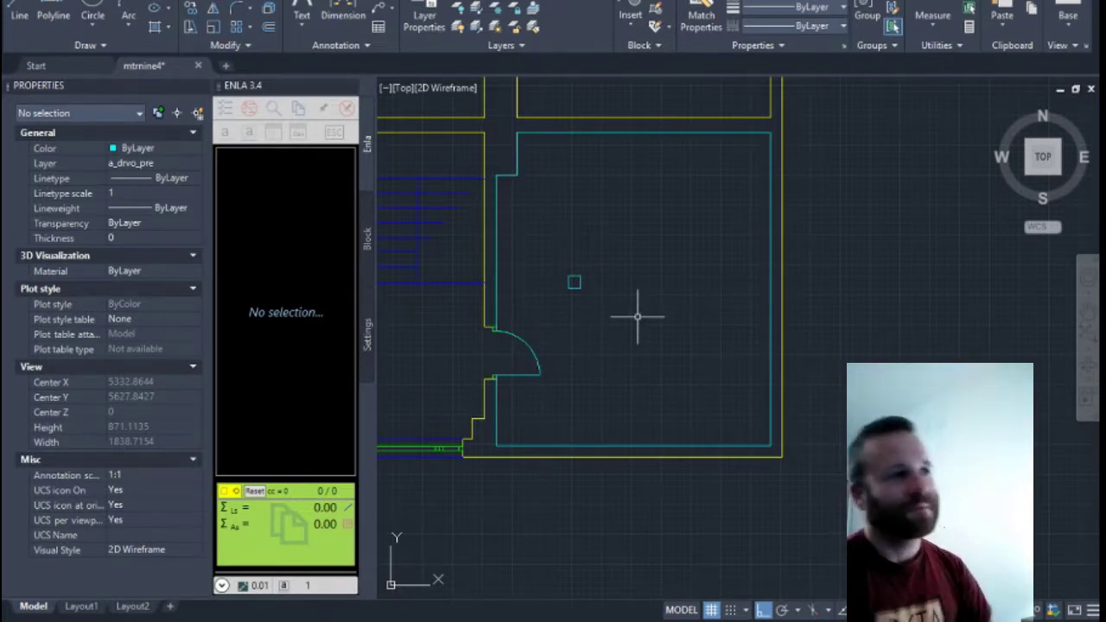
{"action": "left_click", "coordinate": [773, 215]}
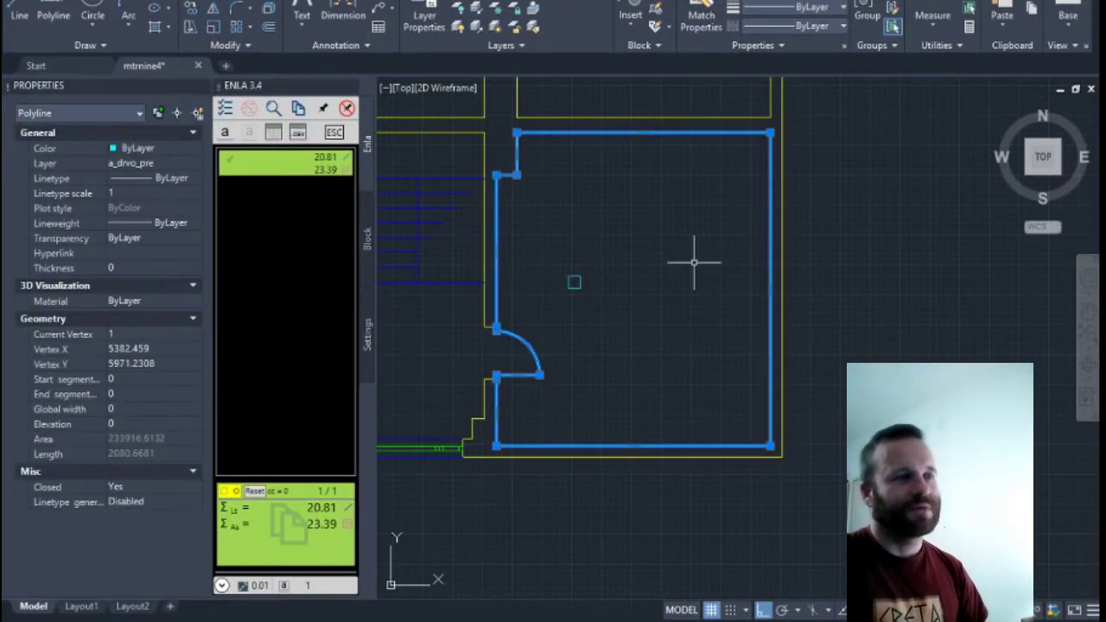
{"action": "key", "text": "Escape"}
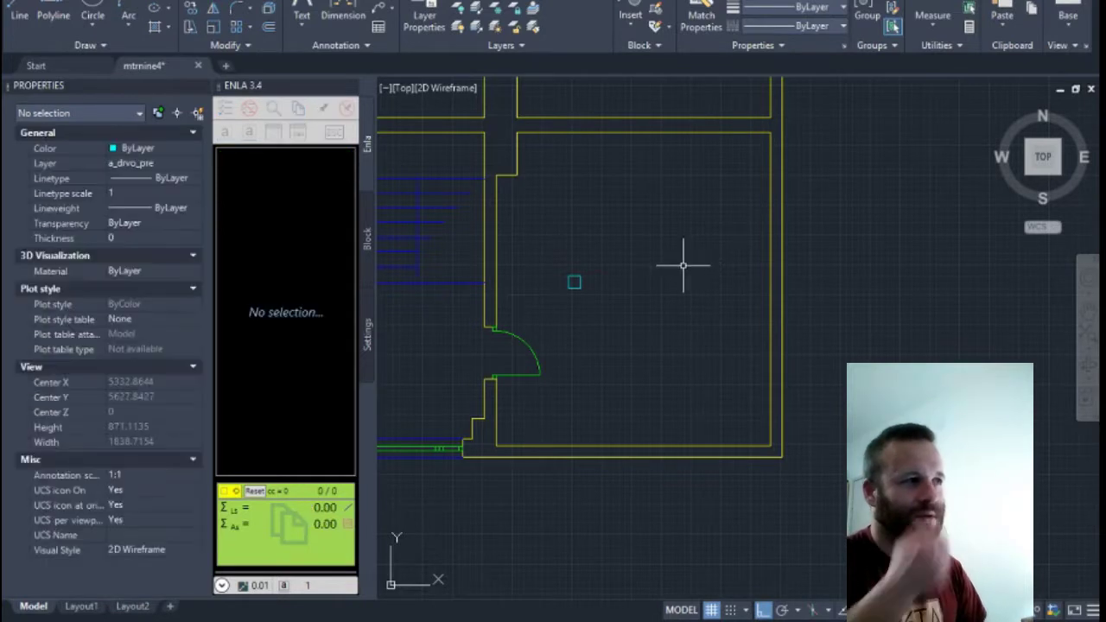
{"action": "left_click", "coordinate": [570, 278]}
{"action": "key", "text": "Escape"}
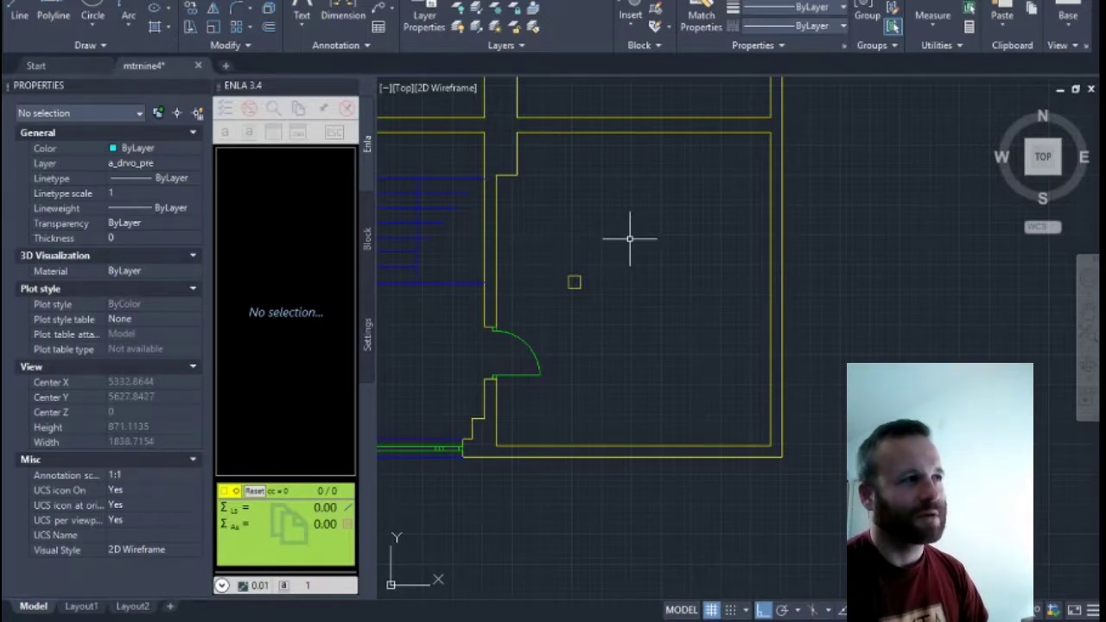
- Measure the perimeter and area of the boundary outline that follows the room's door swing
{"action": "mouse_move", "coordinate": [630, 240]}
{"action": "middle_mouse_down"}
{"action": "mouse_move", "coordinate": [655, 283]}
{"action": "mouse_move", "coordinate": [653, 271]}
{"action": "middle_mouse_up"}
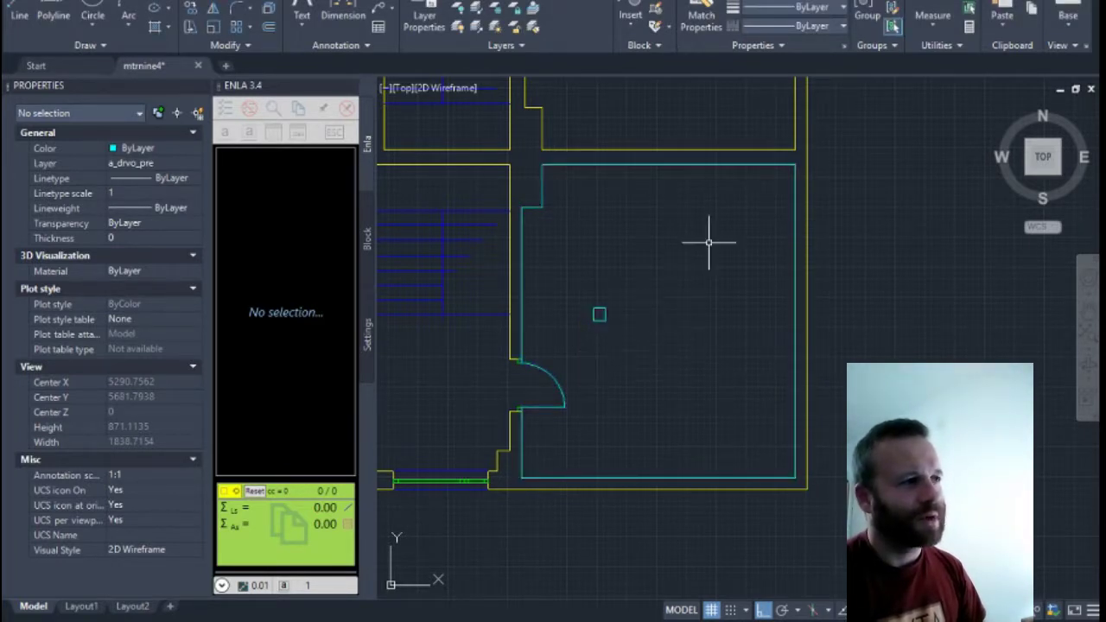
{"action": "left_click", "coordinate": [795, 272]}
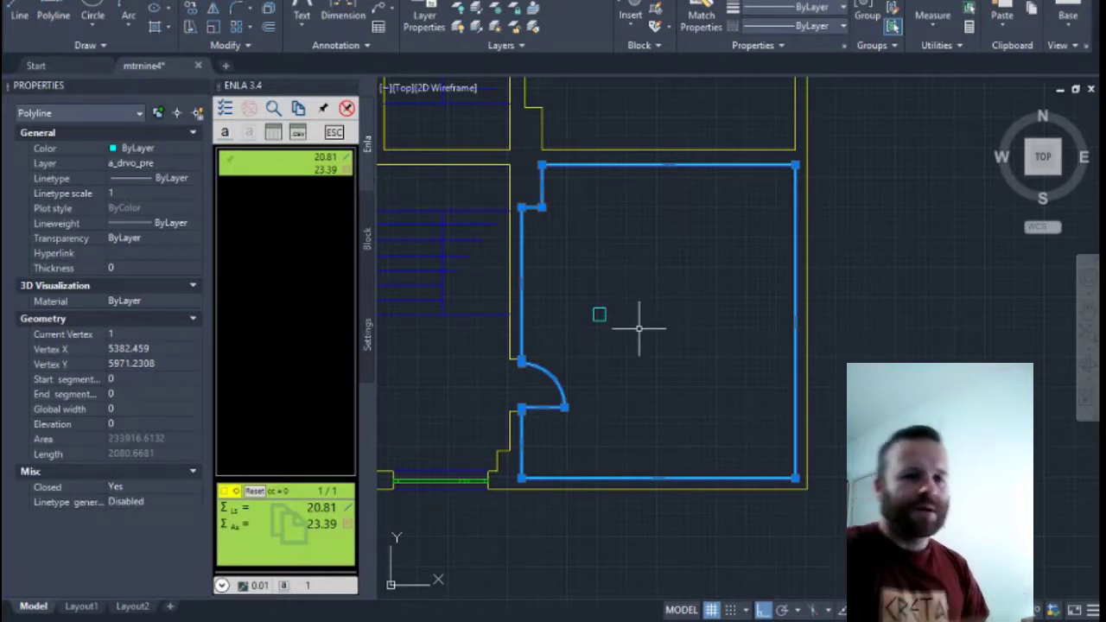
{"action": "key", "text": "Escape"}
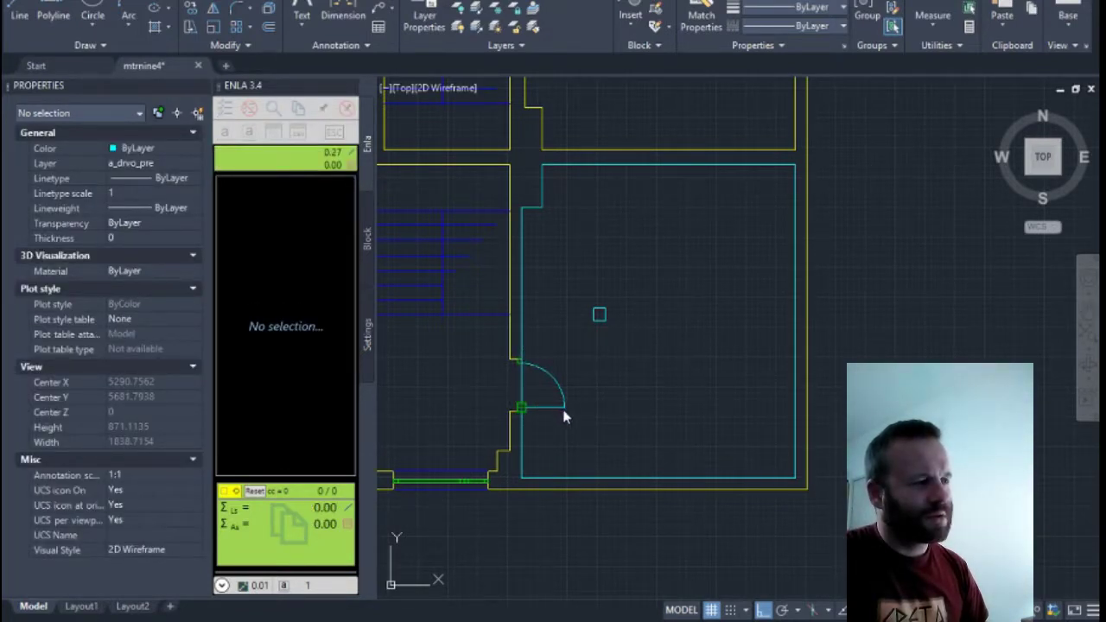
- Delete the room outline that follows the door swing and turn off the door's layer
{"action": "scroll", "coordinate": [539, 404], "scroll_direction": "up", "scroll_amount": 4}
{"action": "left_click", "coordinate": [540, 410]}
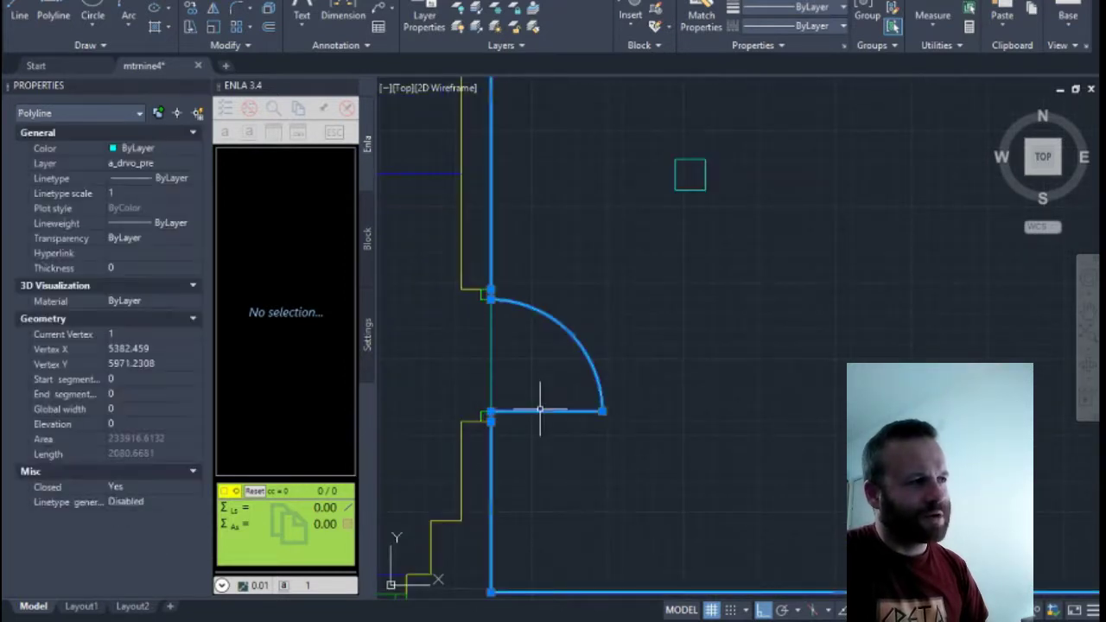
{"action": "scroll", "coordinate": [505, 336], "scroll_direction": "down", "scroll_amount": 2}
{"action": "key", "text": "Escape"}
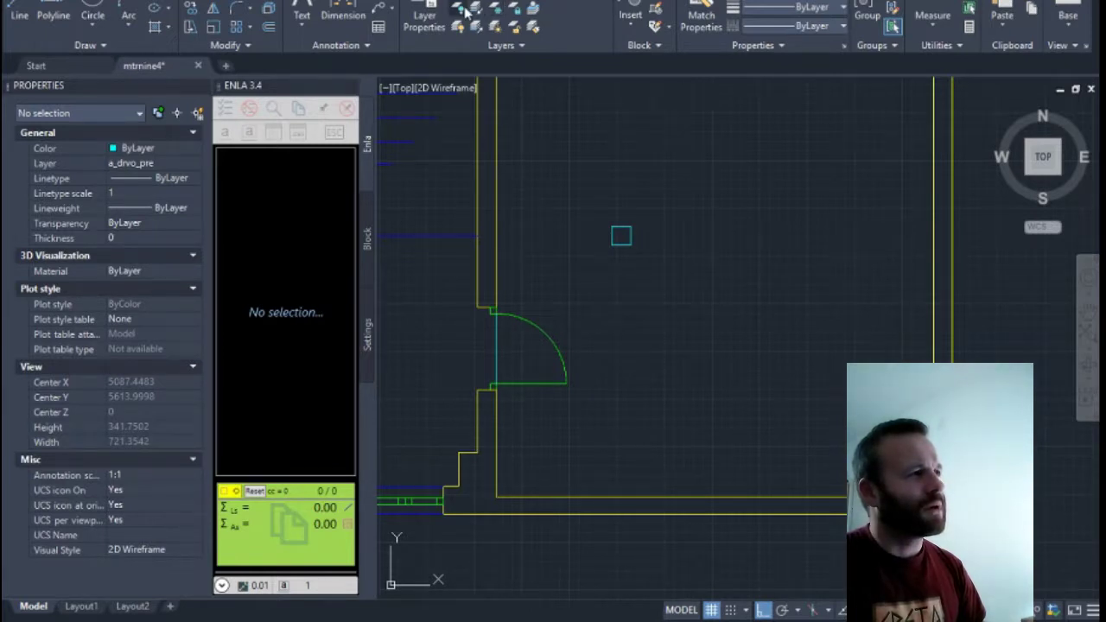
{"action": "left_click", "coordinate": [542, 323]}
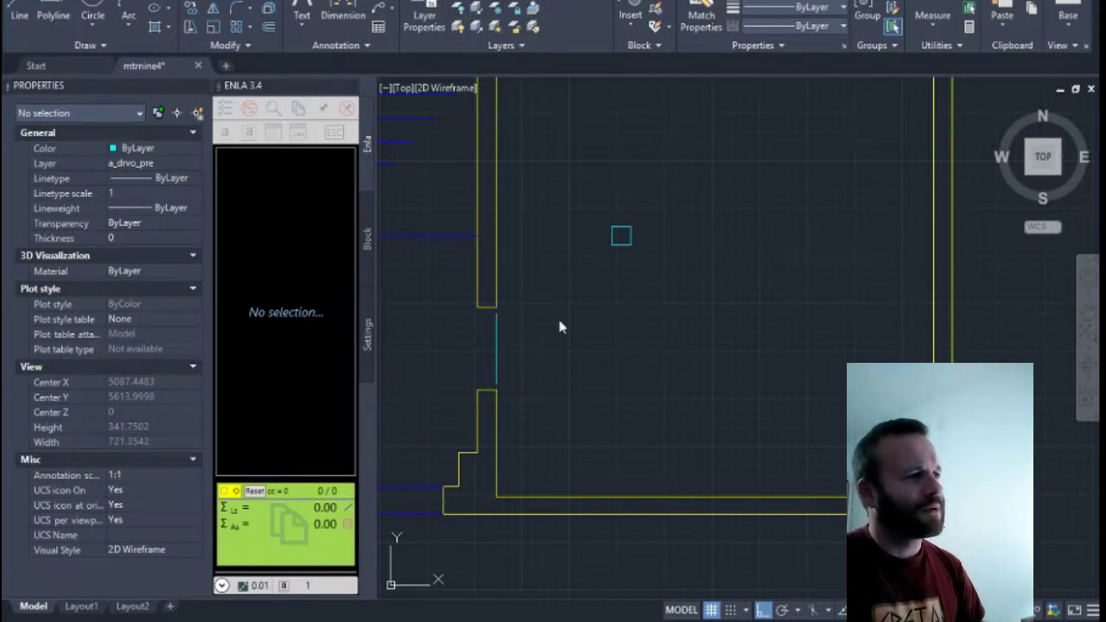
- Stretch both ends of the threshold line to the wall corners so it closes the room's door opening
{"action": "scroll", "coordinate": [506, 328], "scroll_direction": "up", "scroll_amount": 2}
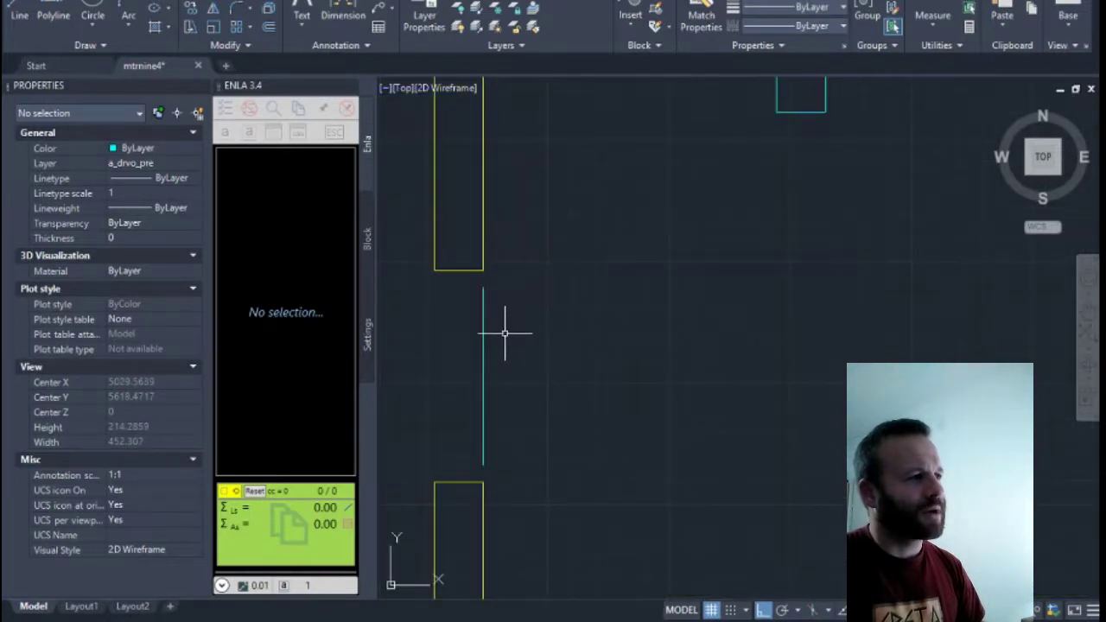
{"action": "left_click", "coordinate": [475, 315]}
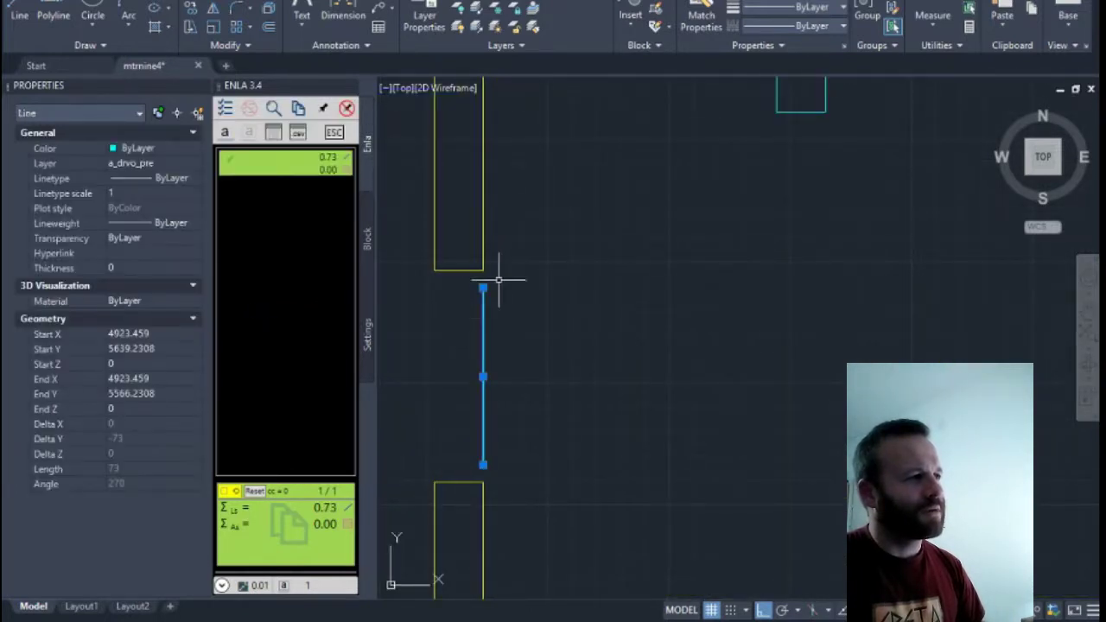
{"action": "left_click", "coordinate": [483, 287]}
{"action": "left_click", "coordinate": [483, 271]}
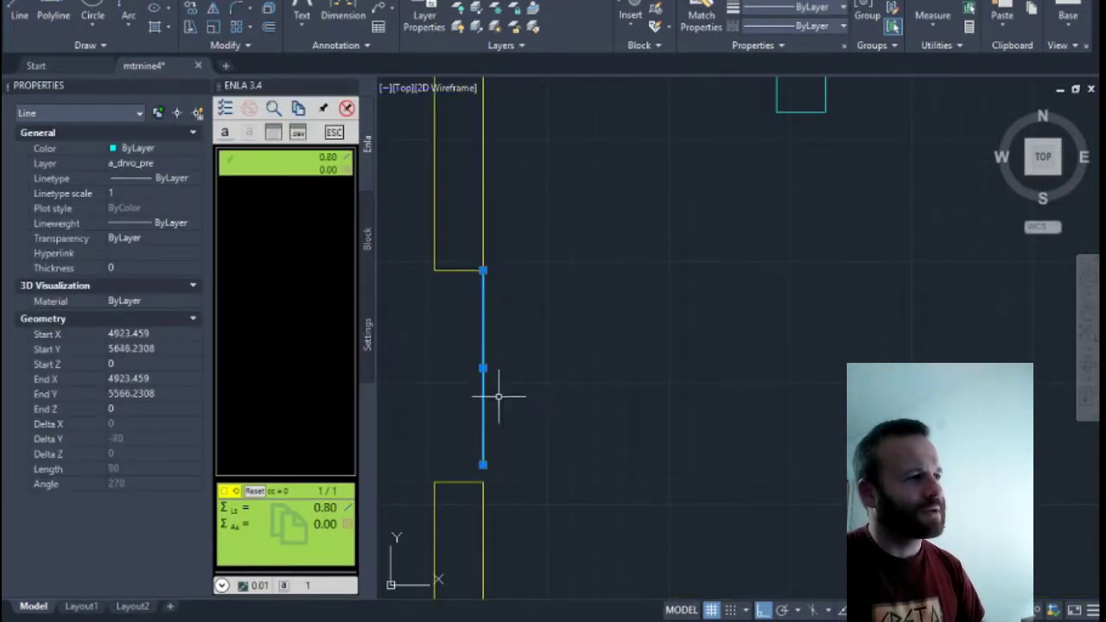
{"action": "left_click", "coordinate": [483, 464]}
{"action": "left_click", "coordinate": [483, 482]}
{"action": "scroll", "coordinate": [520, 331], "scroll_direction": "down", "scroll_amount": 4}
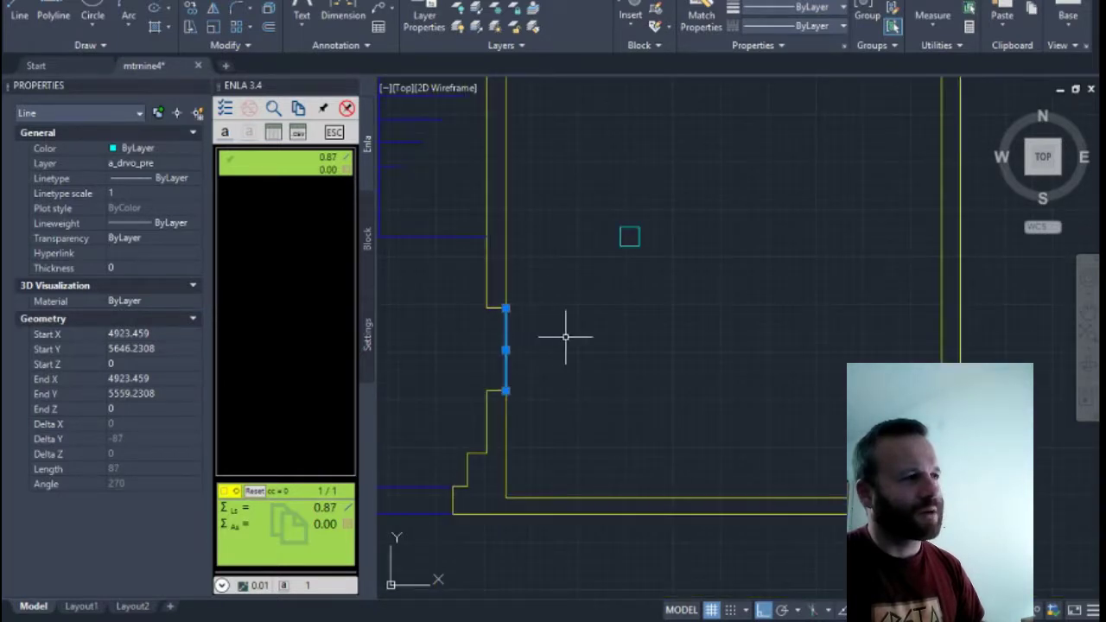
{"action": "key", "text": "Escape"}
{"action": "scroll", "coordinate": [743, 303], "scroll_direction": "down", "scroll_amount": 3}
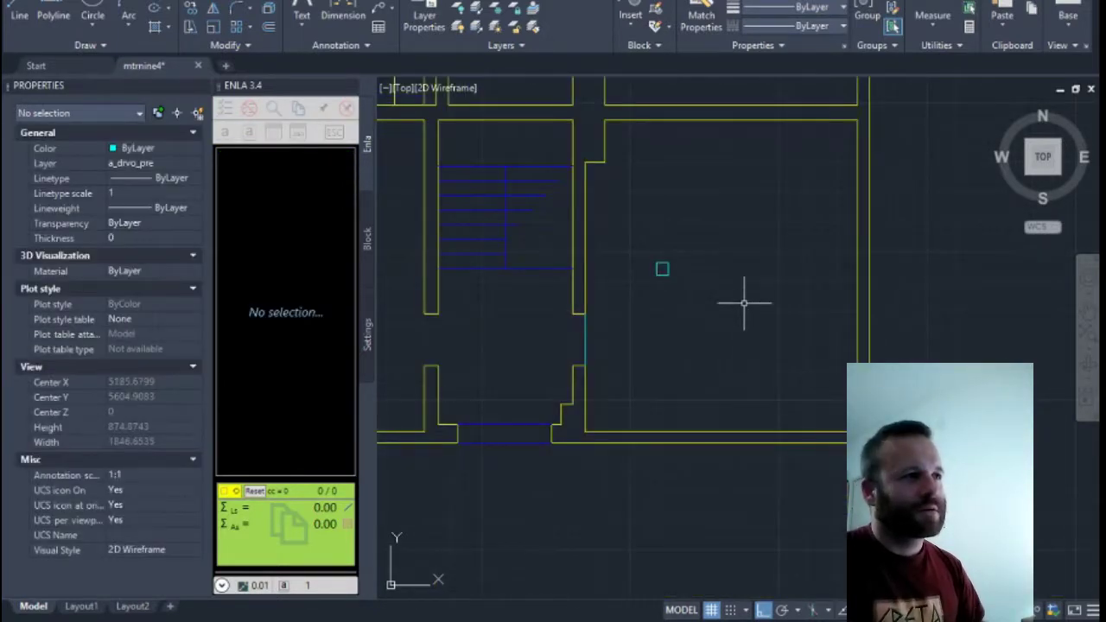
- Measure the perimeter and area of the small column outline inside the room
{"action": "middle_click_drag", "start_coordinate": [738, 239], "coordinate": [735, 264]}
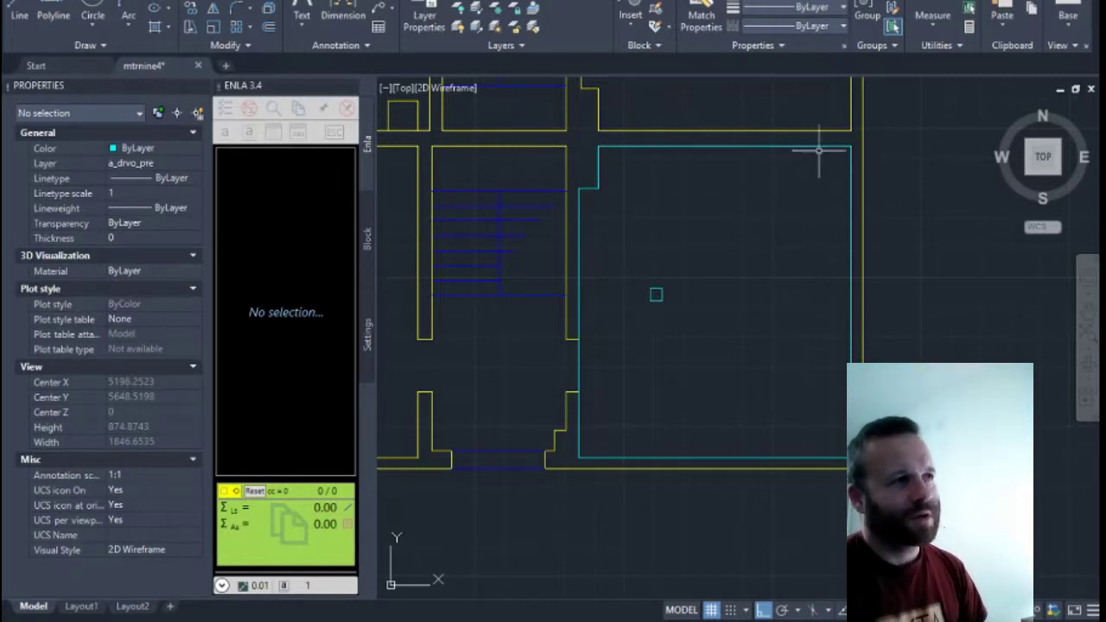
{"action": "scroll", "coordinate": [662, 316], "scroll_direction": "up", "scroll_amount": 2}
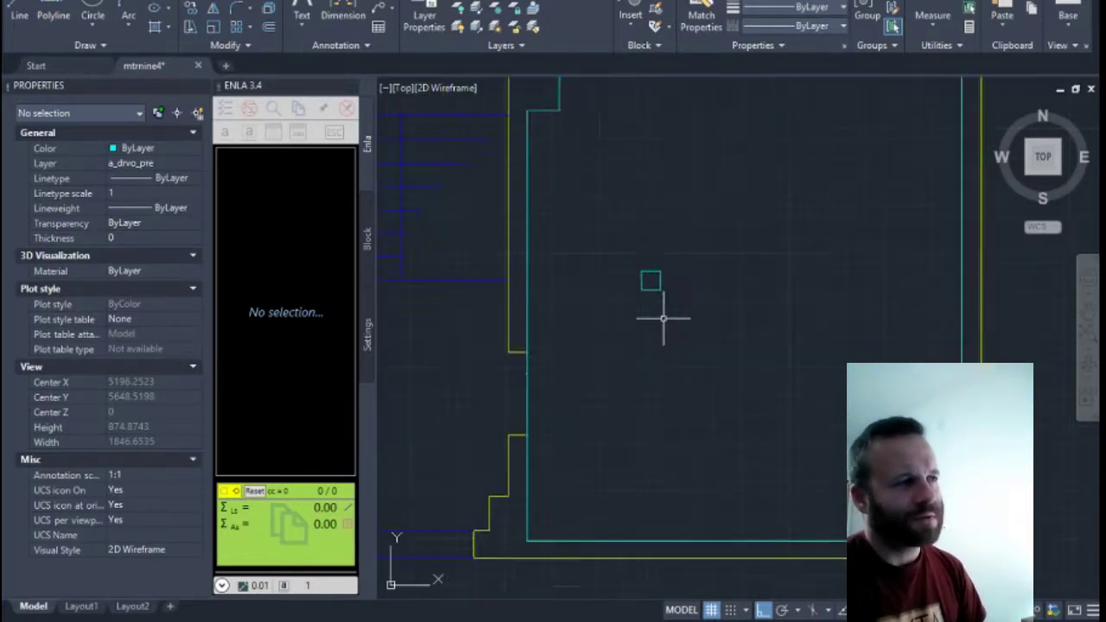
{"action": "scroll", "coordinate": [646, 244], "scroll_direction": "up", "scroll_amount": 5}
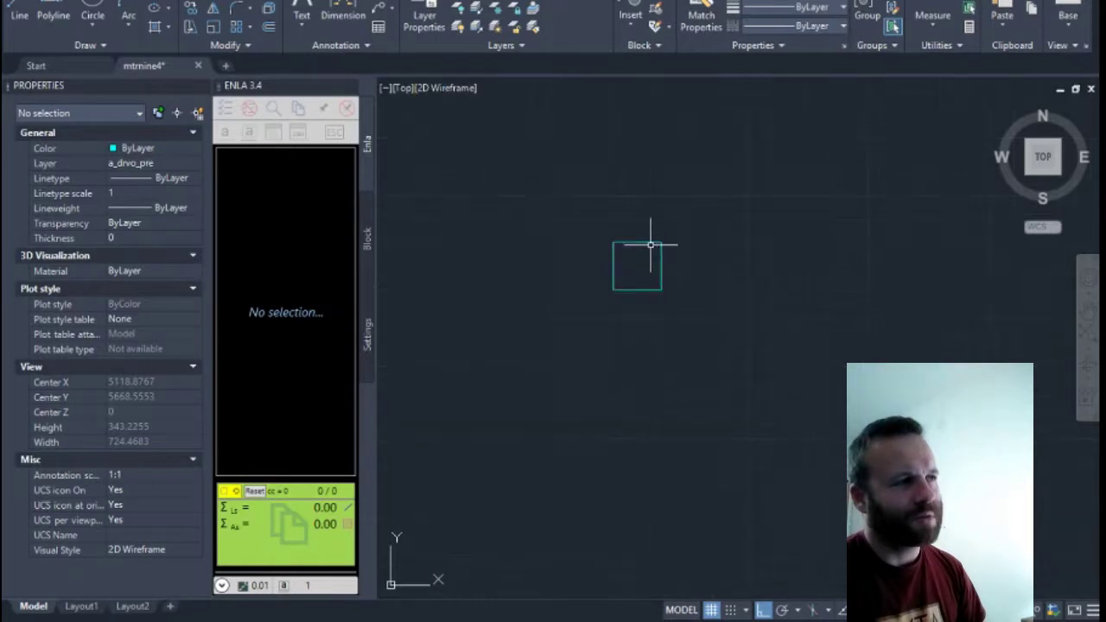
{"action": "left_click", "coordinate": [638, 241]}
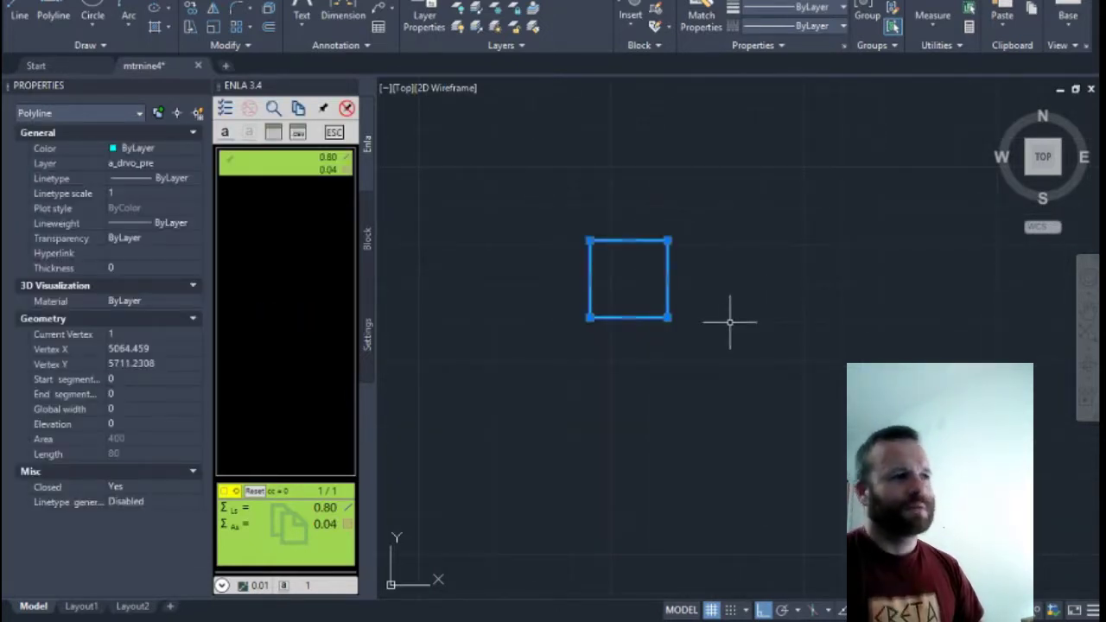
{"action": "key", "text": "Escape"}
{"action": "scroll", "coordinate": [734, 341], "scroll_direction": "down", "scroll_amount": 8}
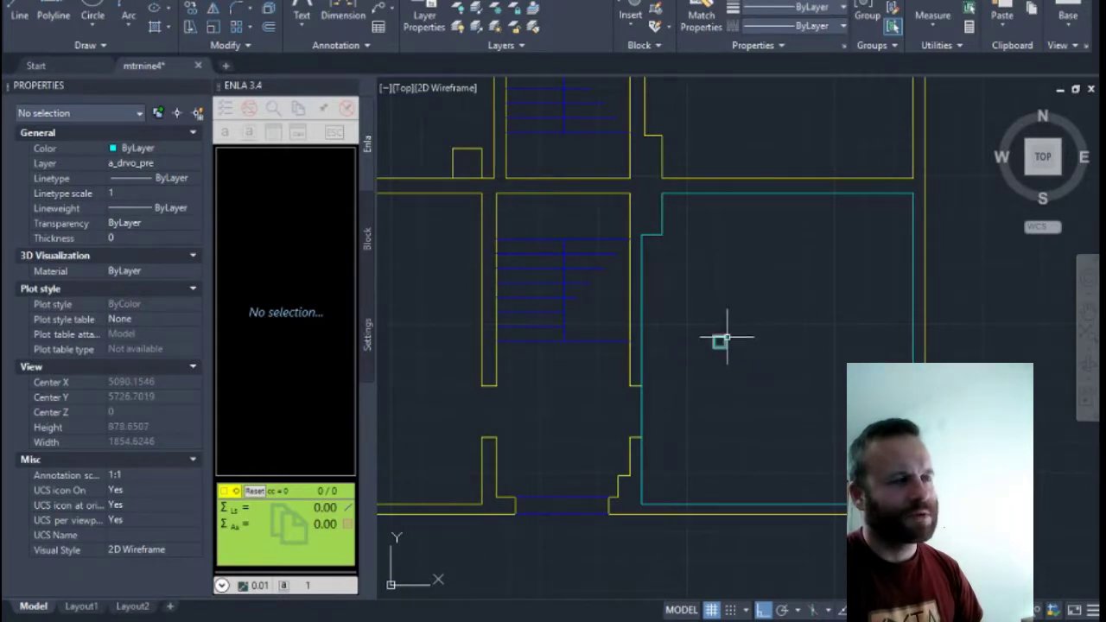
- Check the room outline closed at the threshold, and delete it together with the column outline
{"action": "left_click", "coordinate": [913, 318]}
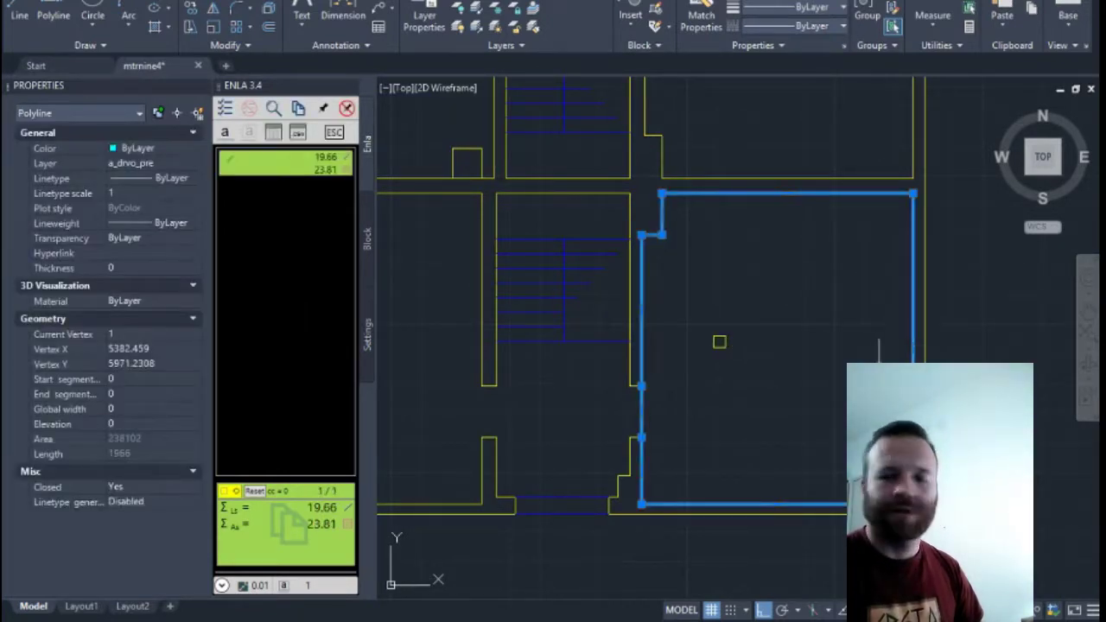
{"action": "key", "text": "Delete"}
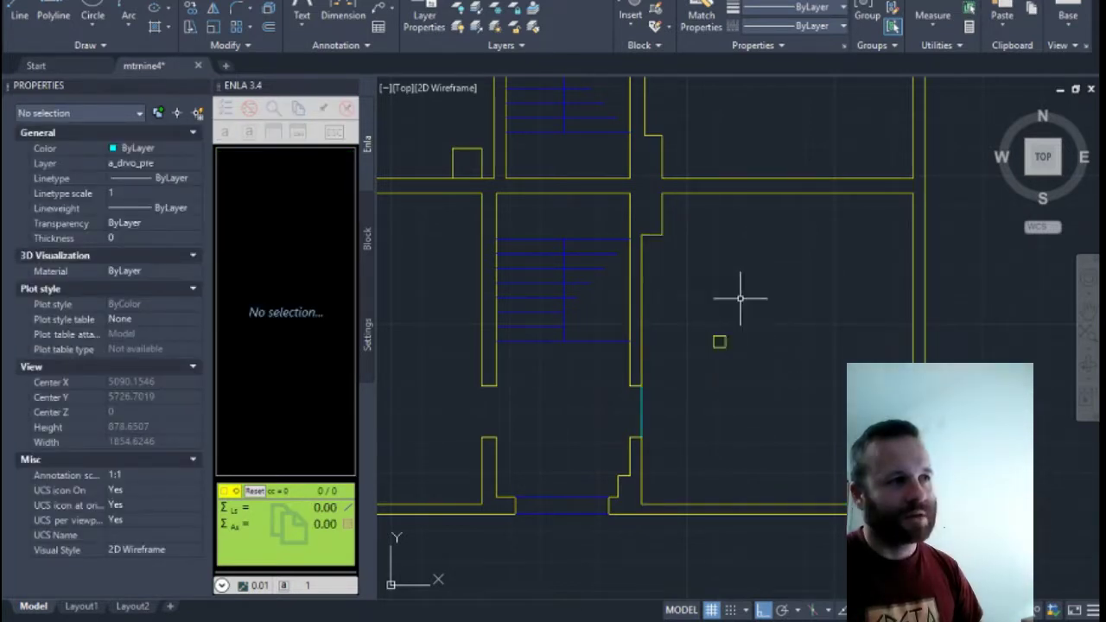
{"action": "left_click", "coordinate": [717, 338]}
{"action": "key", "text": "Escape"}
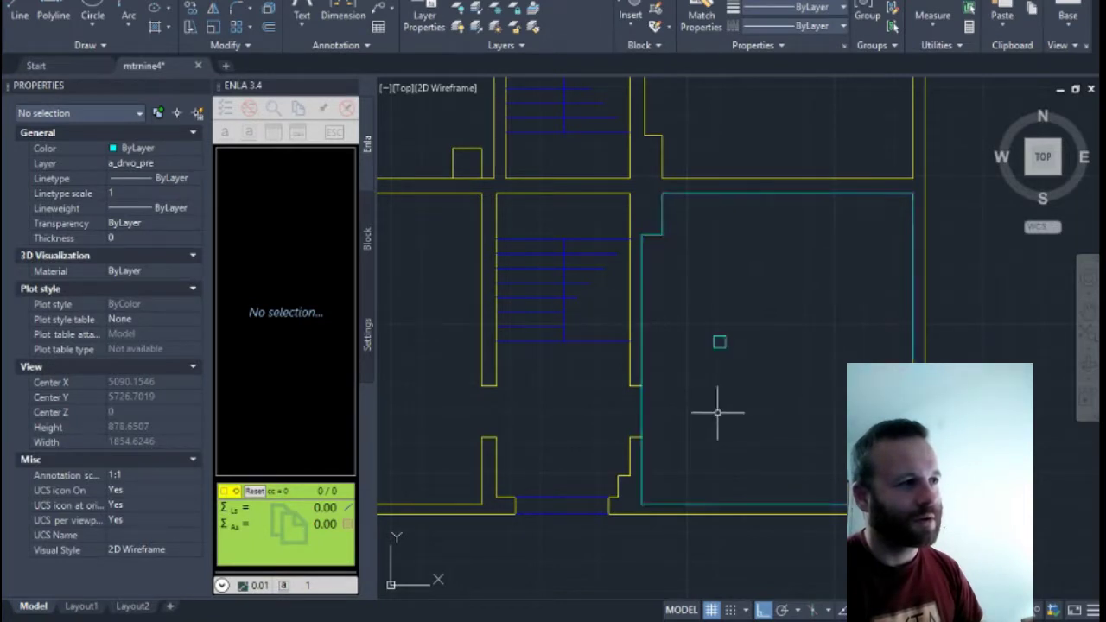
- Inspect the column outline and measure the perimeter and area of the surrounding room outline
{"action": "scroll", "coordinate": [733, 379], "scroll_direction": "up", "scroll_amount": 3}
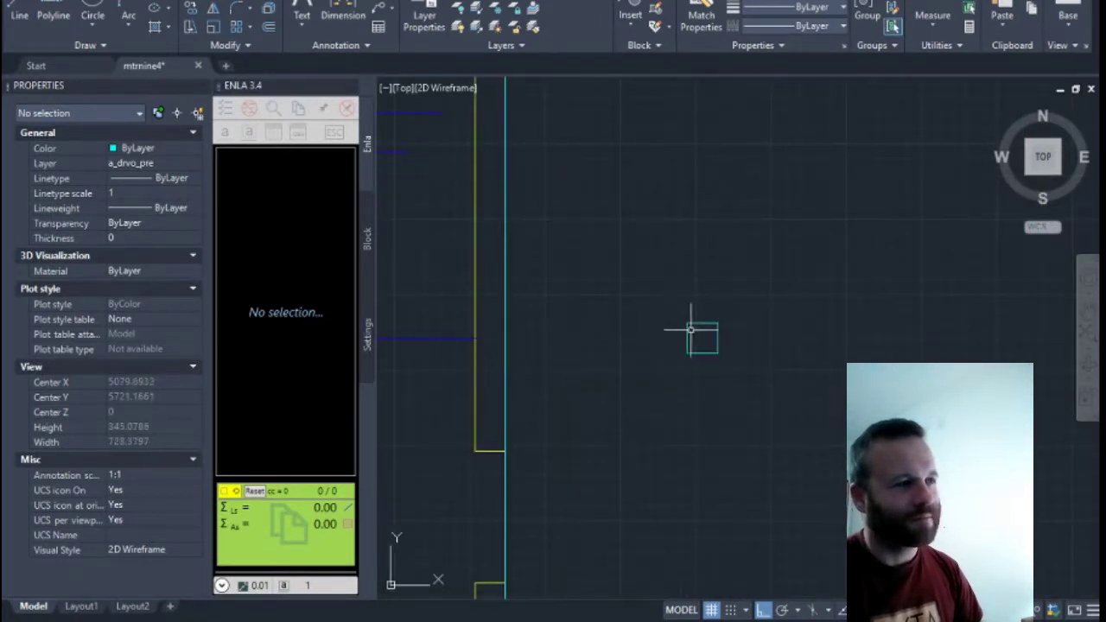
{"action": "scroll", "coordinate": [639, 338], "scroll_direction": "down", "scroll_amount": 1}
{"action": "scroll", "coordinate": [620, 372], "scroll_direction": "down", "scroll_amount": 2}
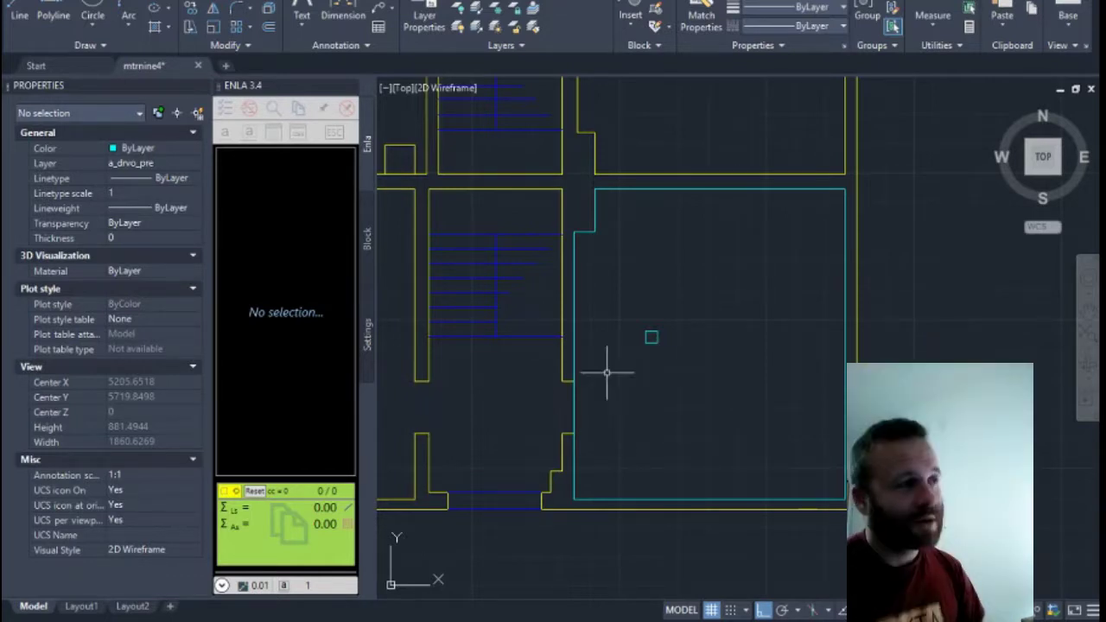
{"action": "left_click", "coordinate": [571, 398]}
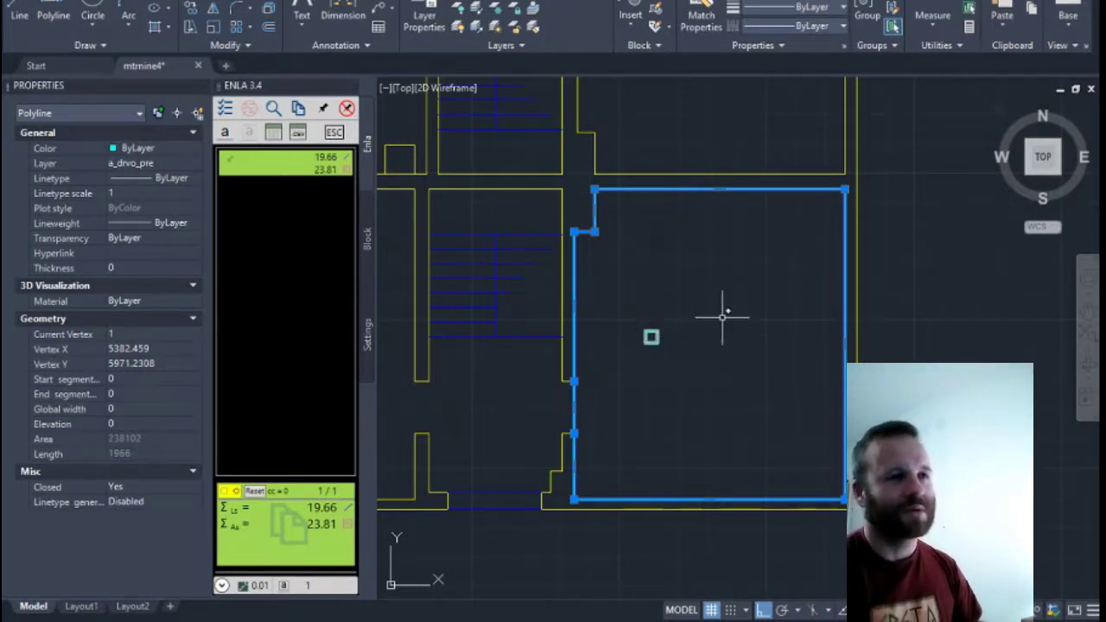
{"action": "key", "text": "Escape"}
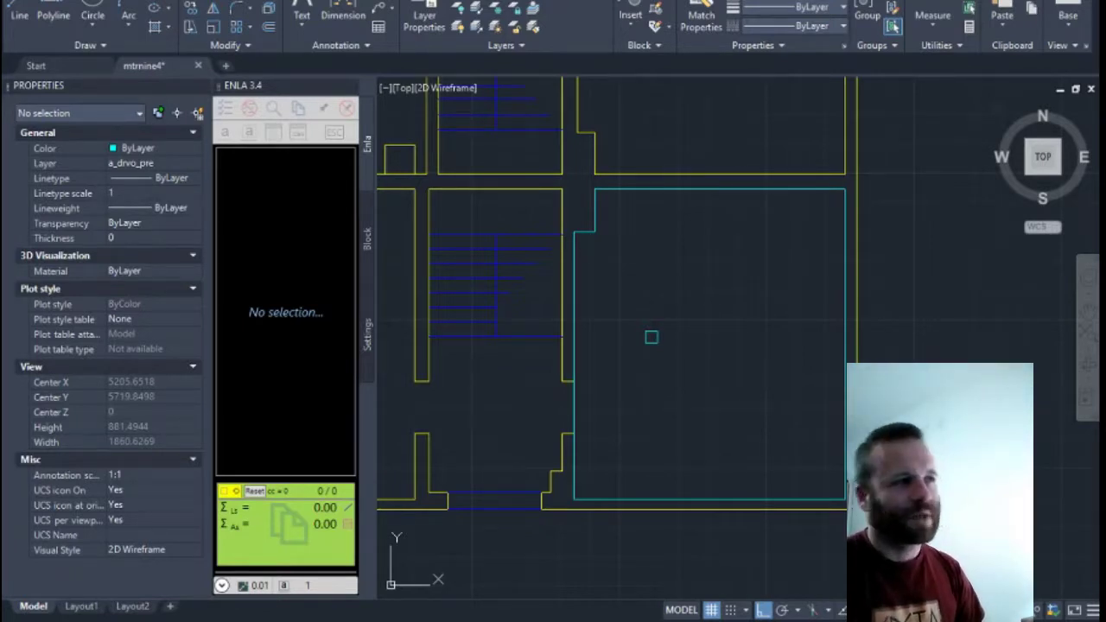
- Hatch the room's interior, leaving the small column as an unfilled island
{"action": "type", "text": "h"}
{"action": "key", "text": "Return"}
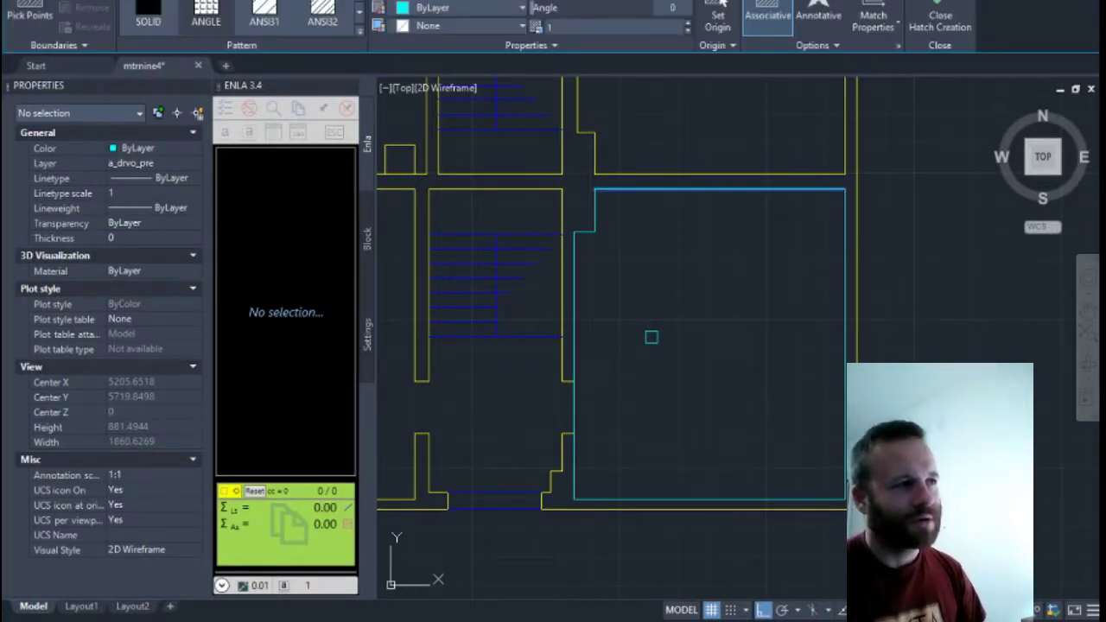
{"action": "left_click", "coordinate": [727, 339]}
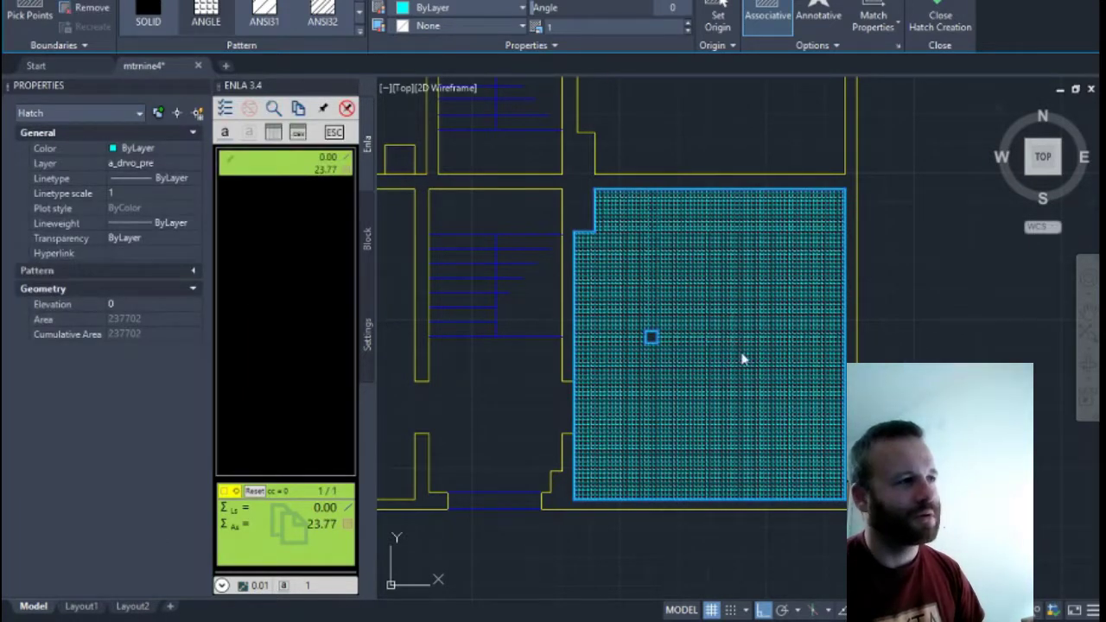
{"action": "key", "text": "Return"}
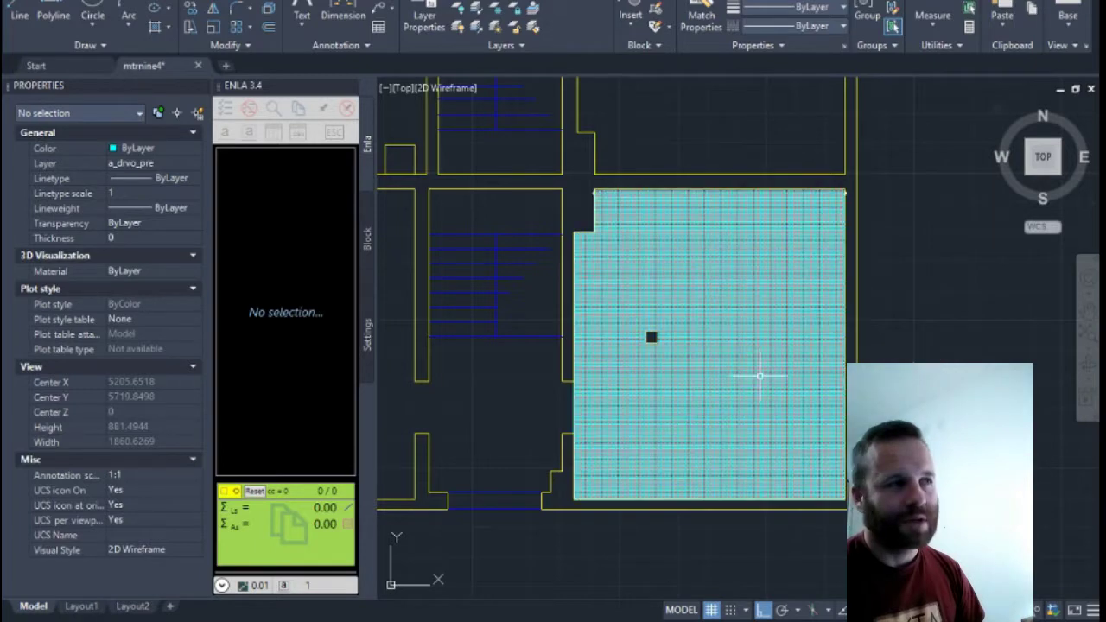
- Measure the room hatch's area and inspect its cutout around the column
{"action": "left_click", "coordinate": [734, 339]}
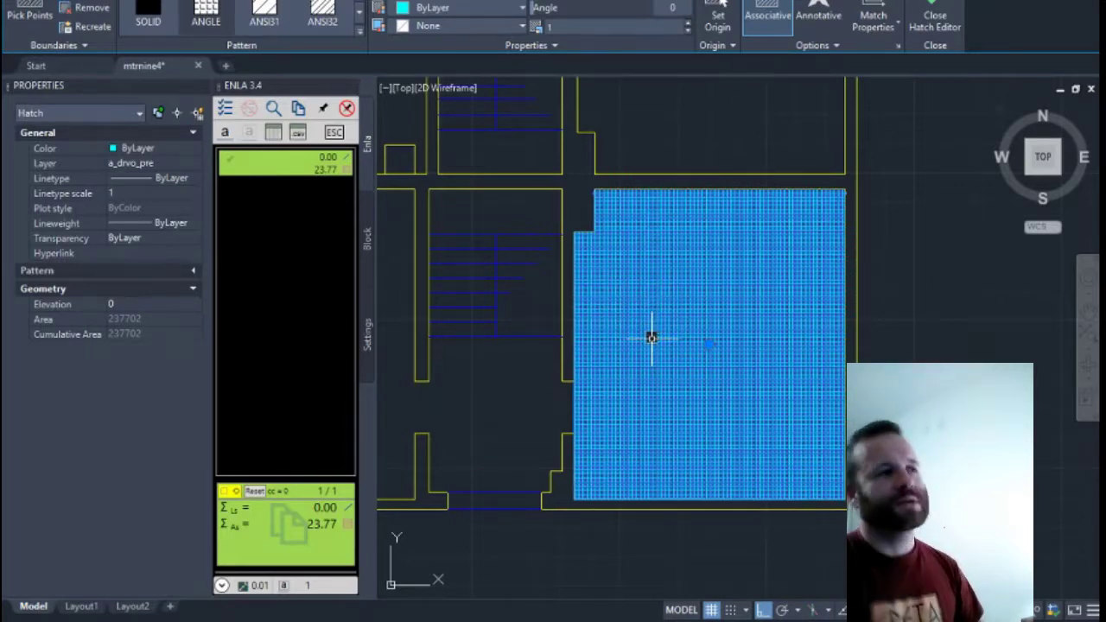
{"action": "scroll", "coordinate": [651, 337], "scroll_direction": "up", "scroll_amount": 8}
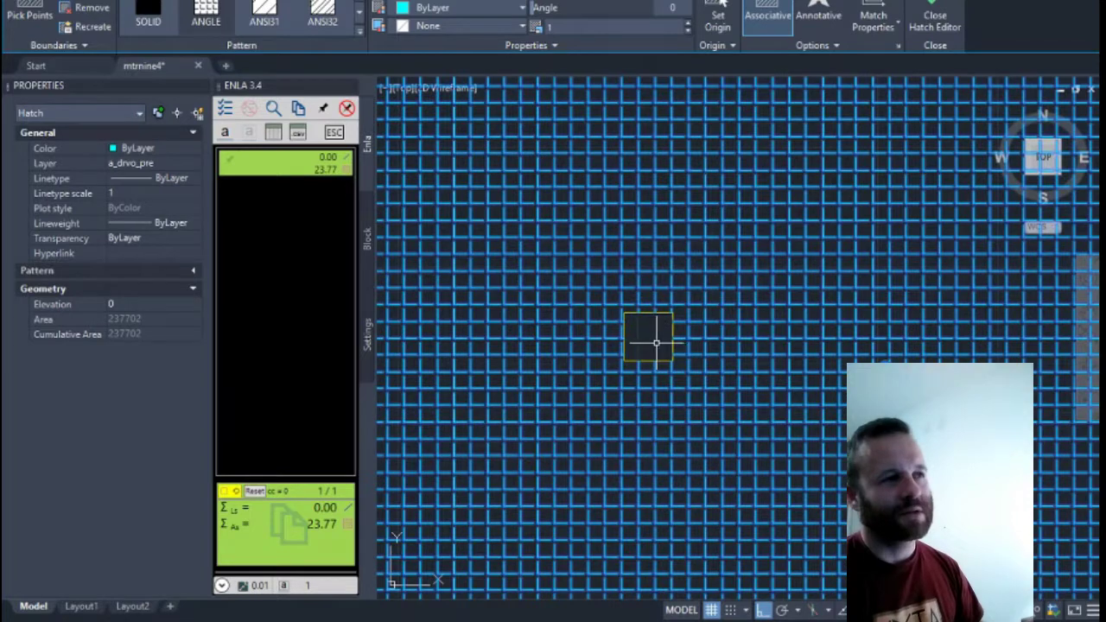
{"action": "scroll", "coordinate": [656, 343], "scroll_direction": "down", "scroll_amount": 6}
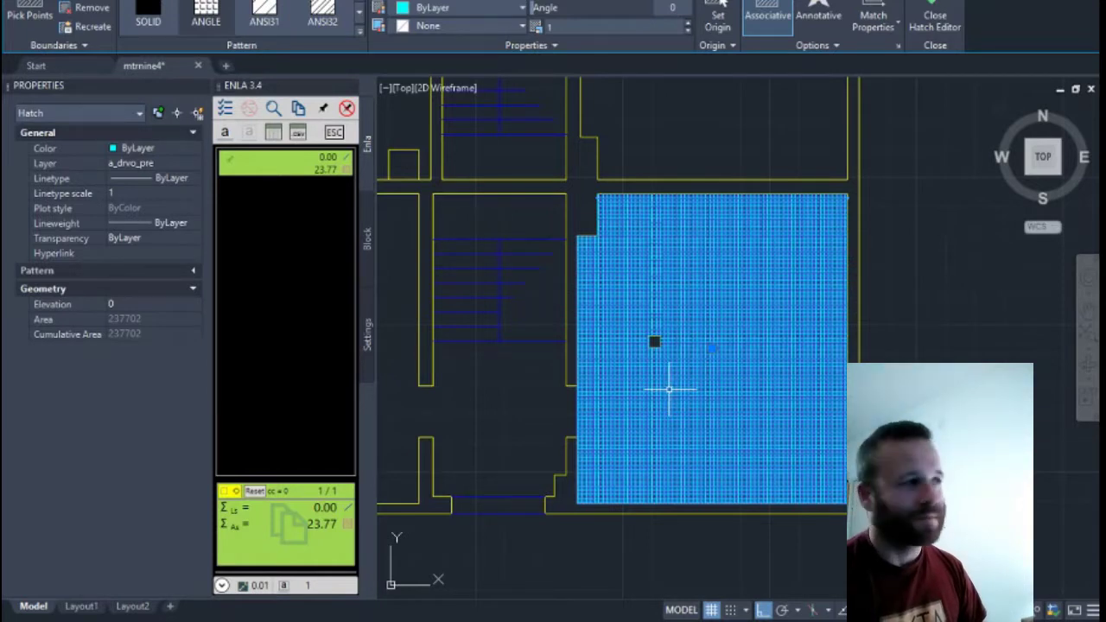
- Set the Enla scale factor to 1x, exclude the length from the results and collapse the options
{"action": "left_click", "coordinate": [327, 588]}
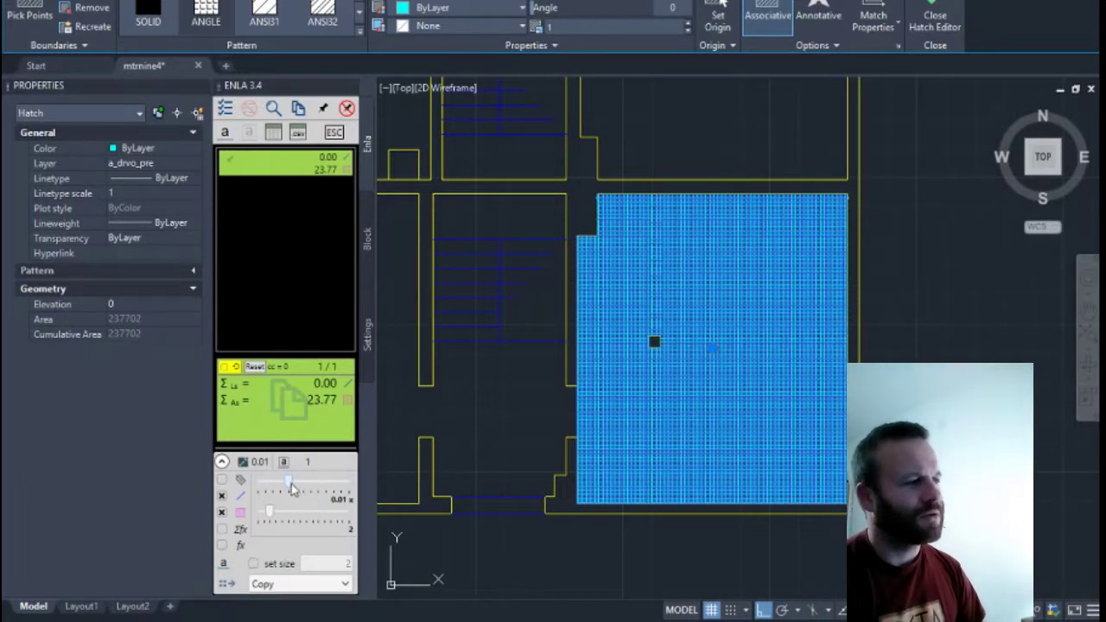
{"action": "left_click_drag", "start_coordinate": [292, 489], "coordinate": [303, 489]}
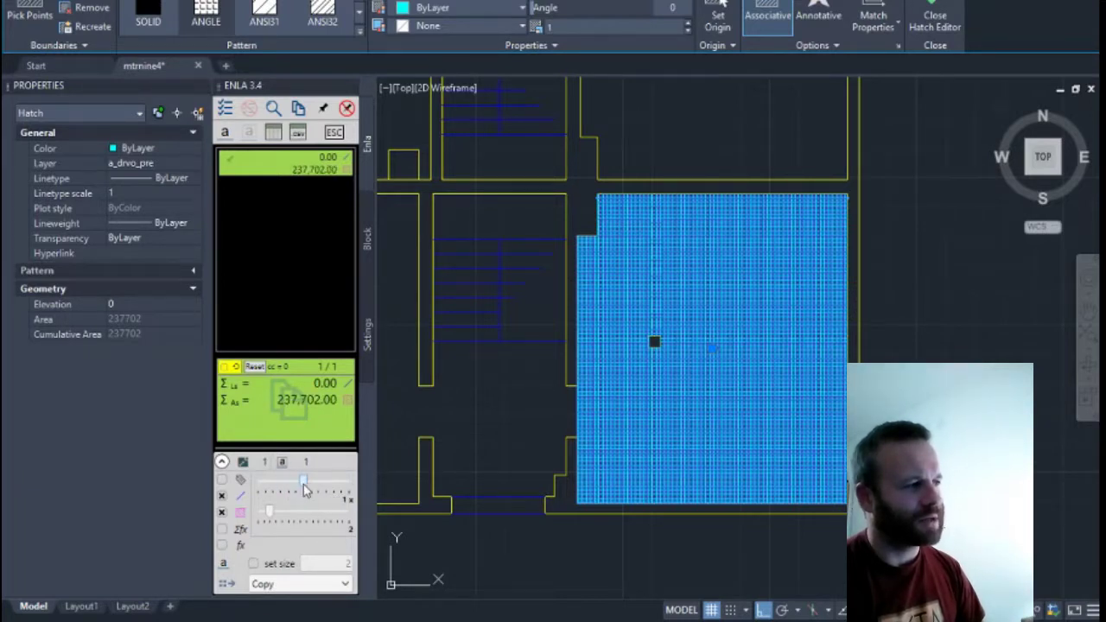
{"action": "left_click", "coordinate": [240, 496]}
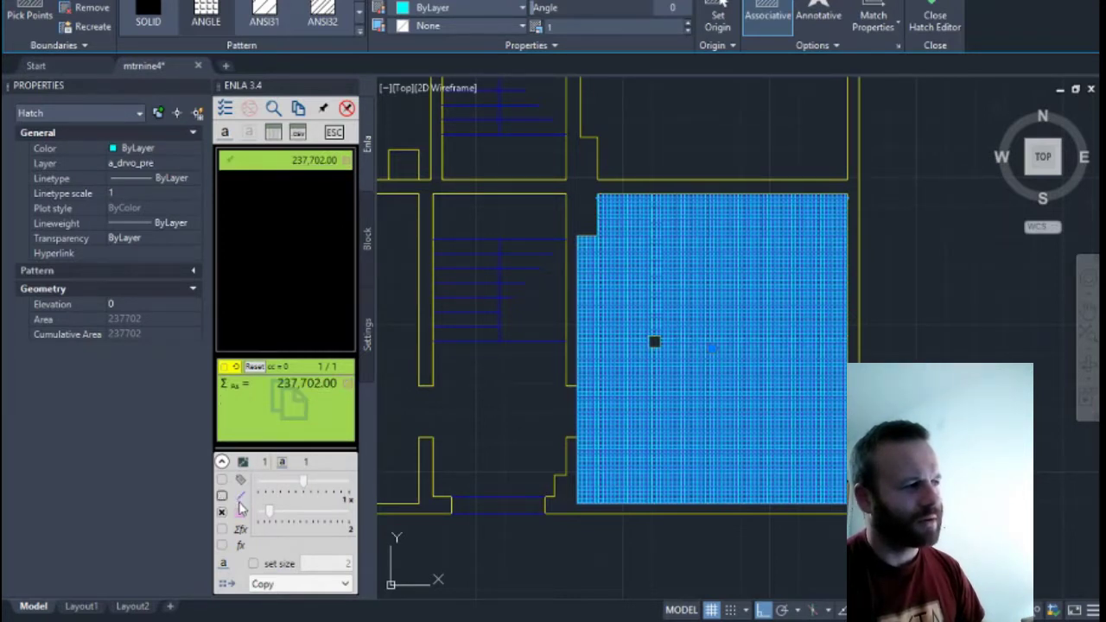
{"action": "left_click", "coordinate": [318, 462]}
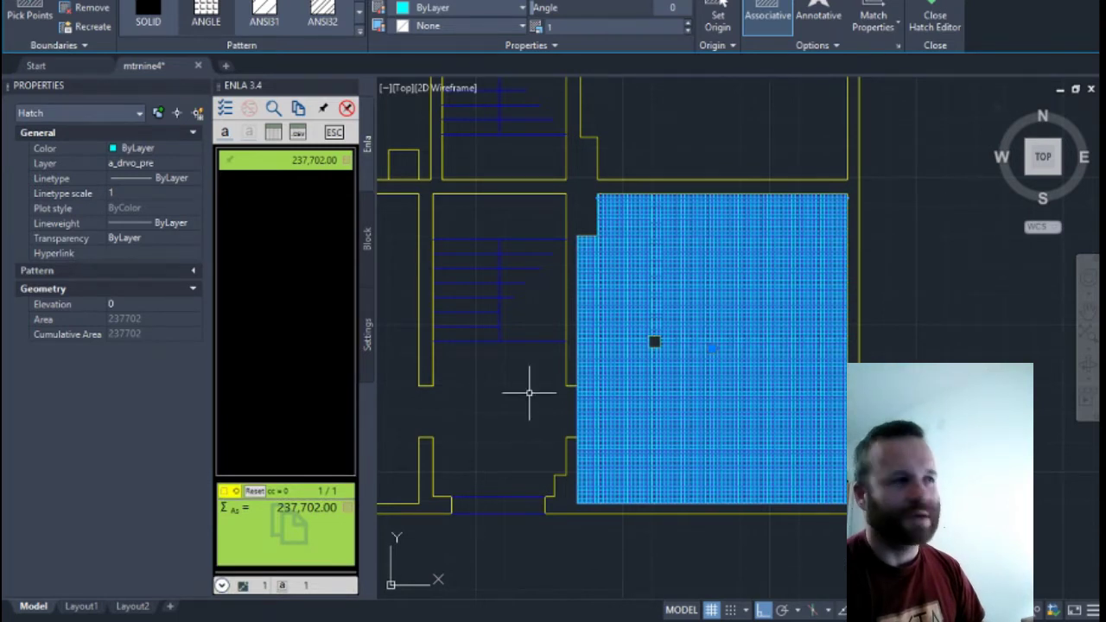